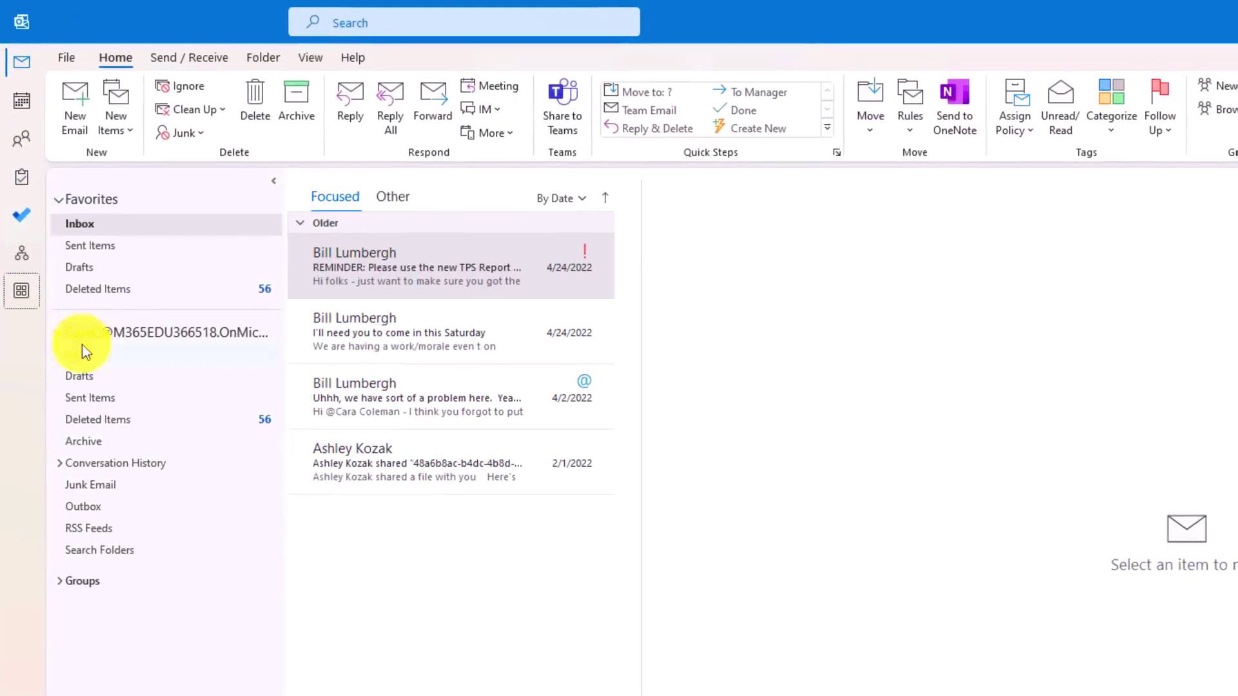
Step: Browse the Calendar, People and To Do apps, viewing the Planned and Assigned to me task lists
{"action": "left_click", "coordinate": [27, 66]}
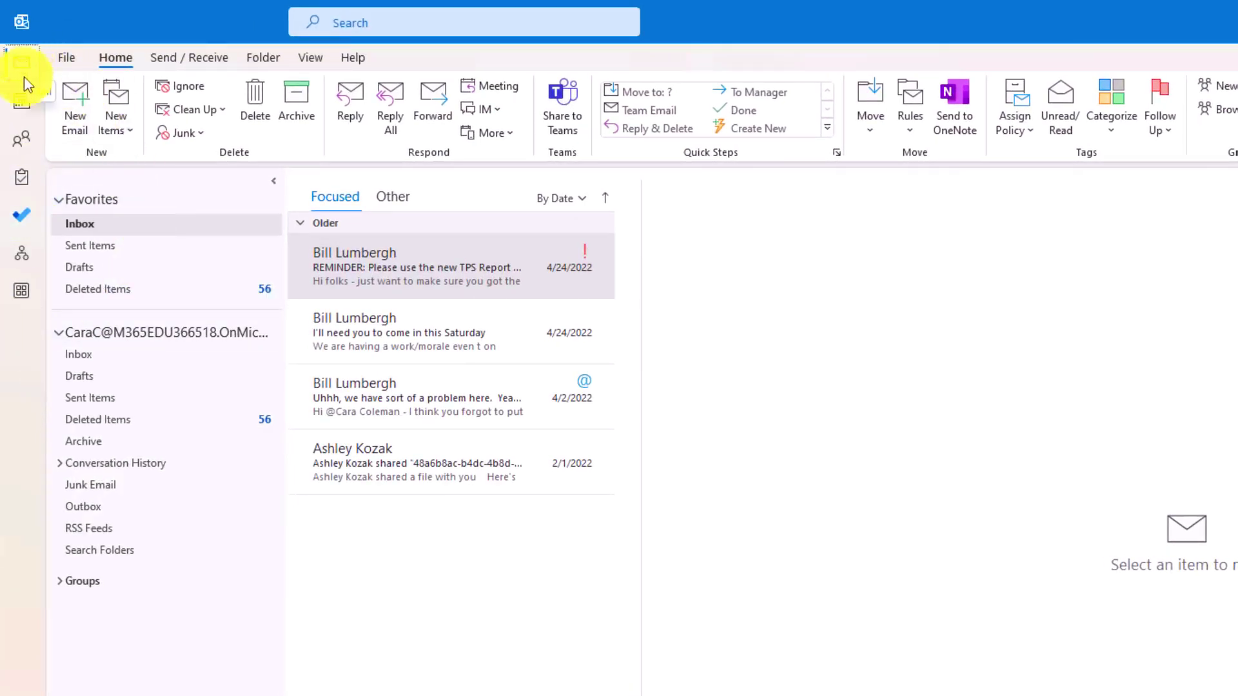
{"action": "left_click", "coordinate": [22, 97]}
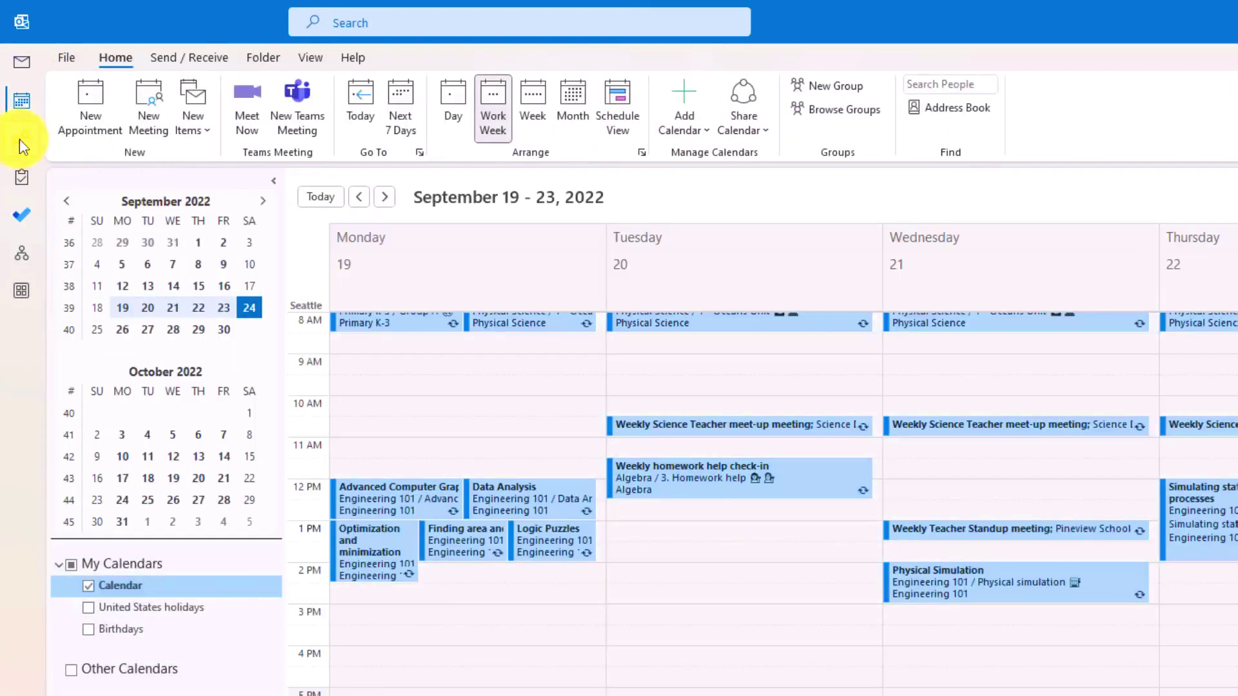
{"action": "left_click", "coordinate": [21, 138]}
{"action": "left_click", "coordinate": [19, 191]}
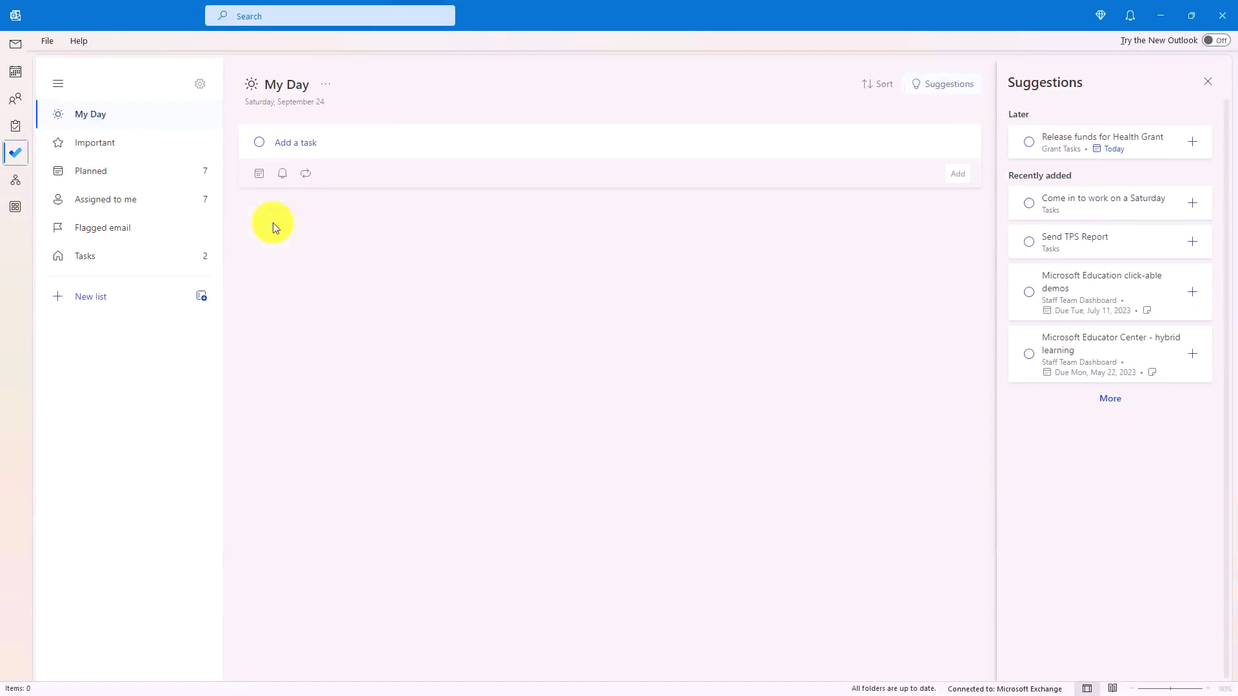
{"action": "left_click", "coordinate": [105, 175]}
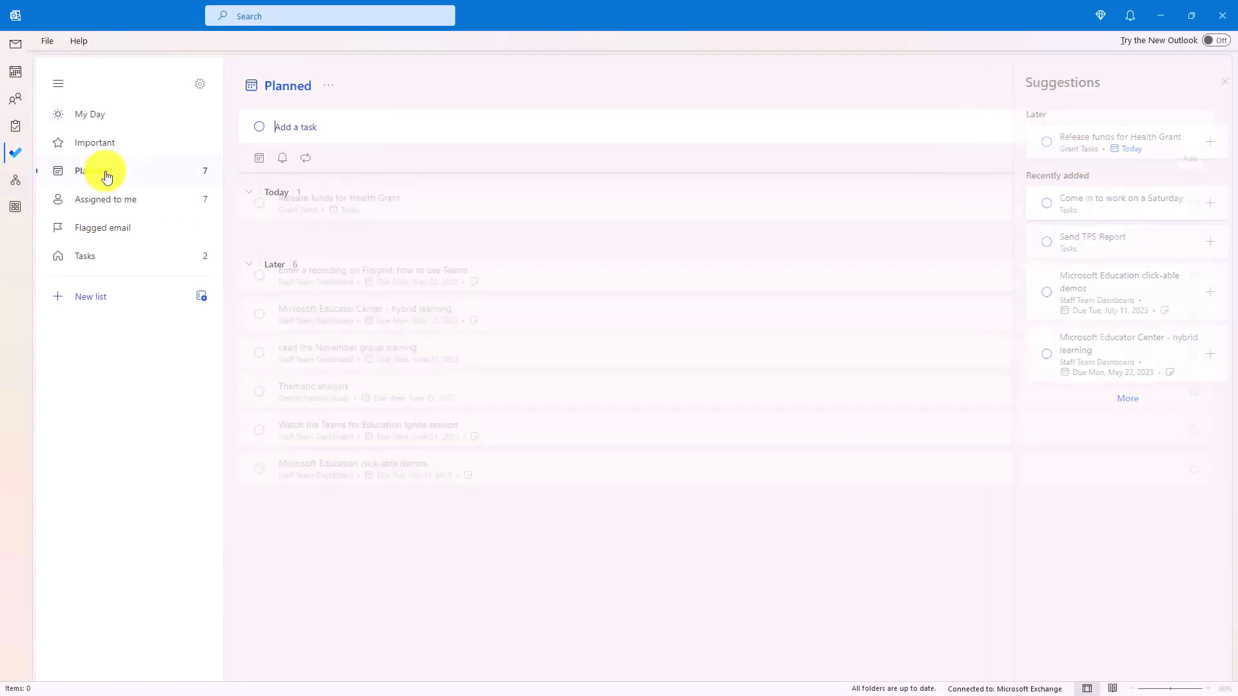
{"action": "left_click", "coordinate": [126, 207]}
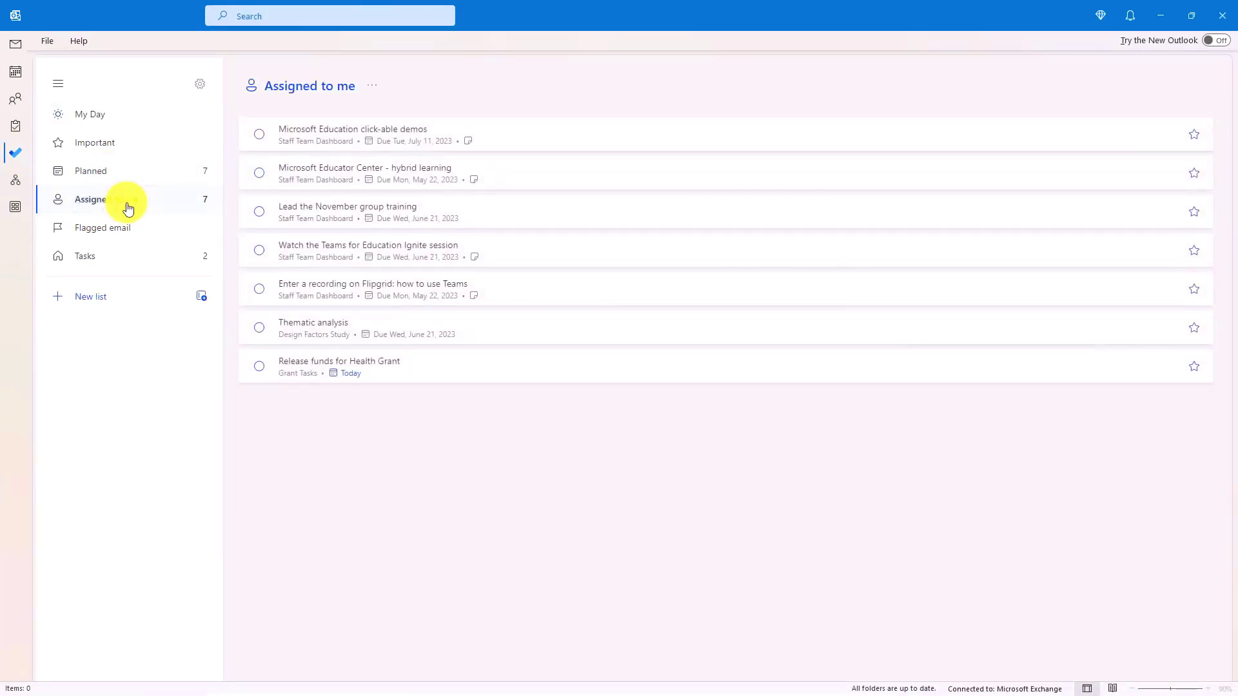
Step: Look at Org Explorer, then launch OneNote from More apps and close it
{"action": "left_click", "coordinate": [17, 178]}
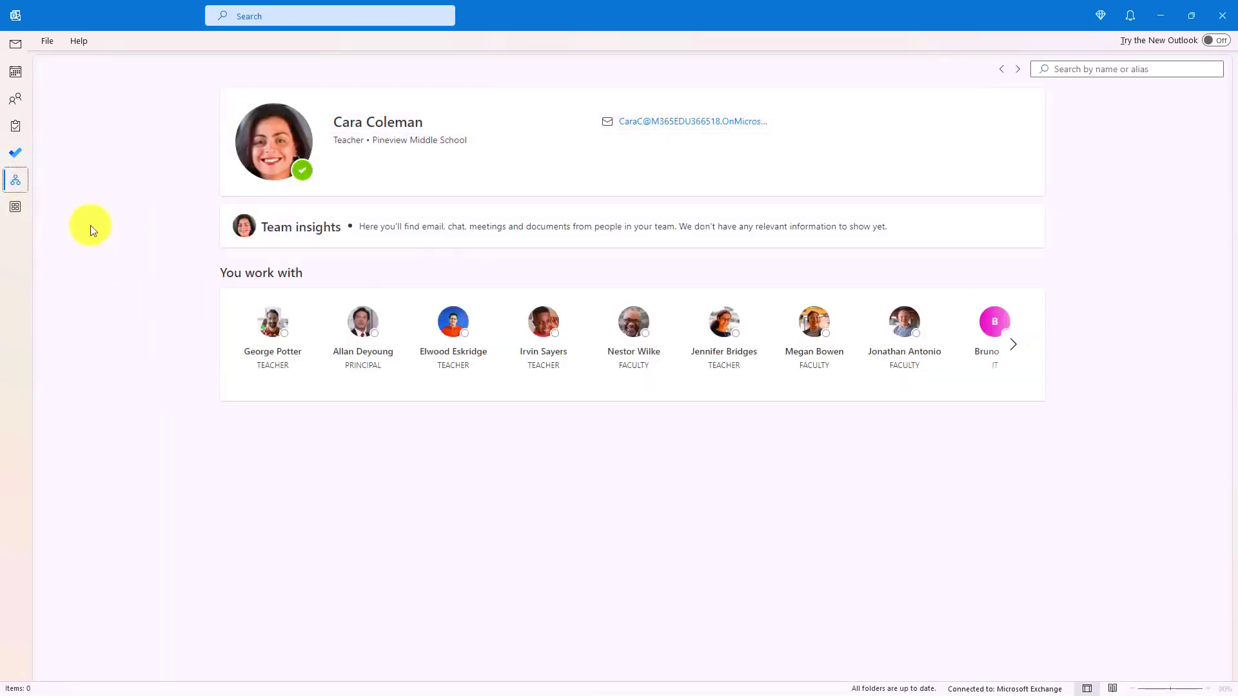
{"action": "left_click", "coordinate": [21, 208]}
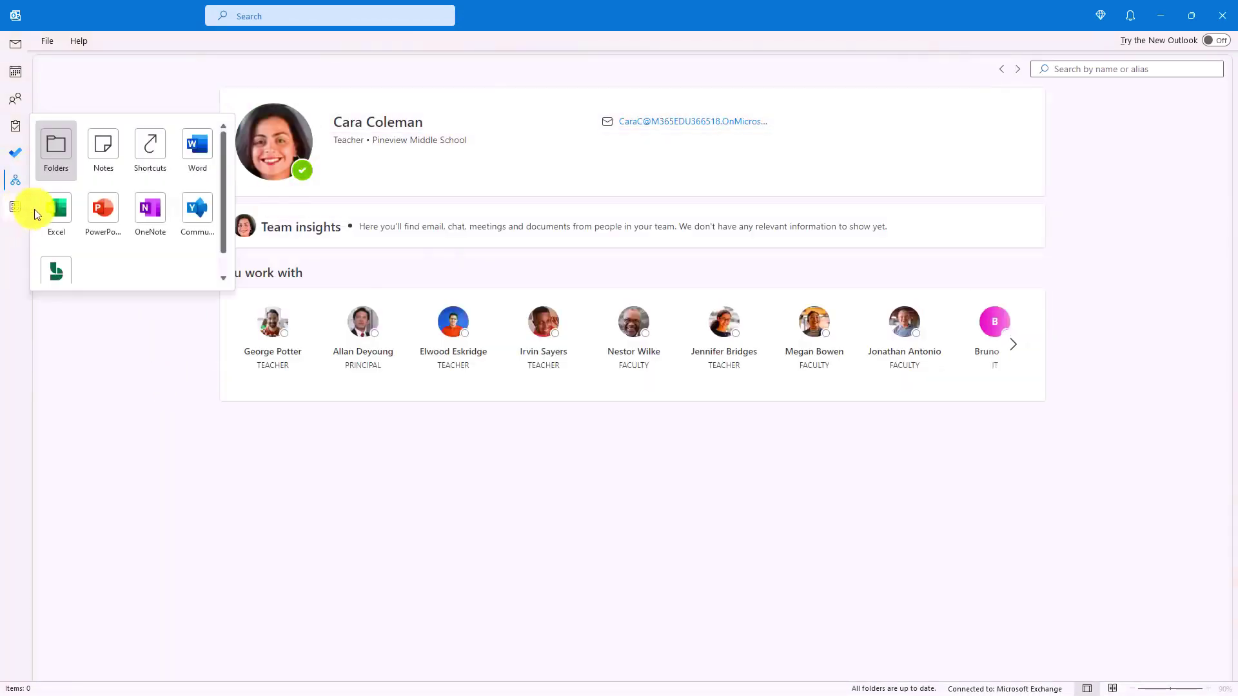
{"action": "left_click", "coordinate": [150, 209]}
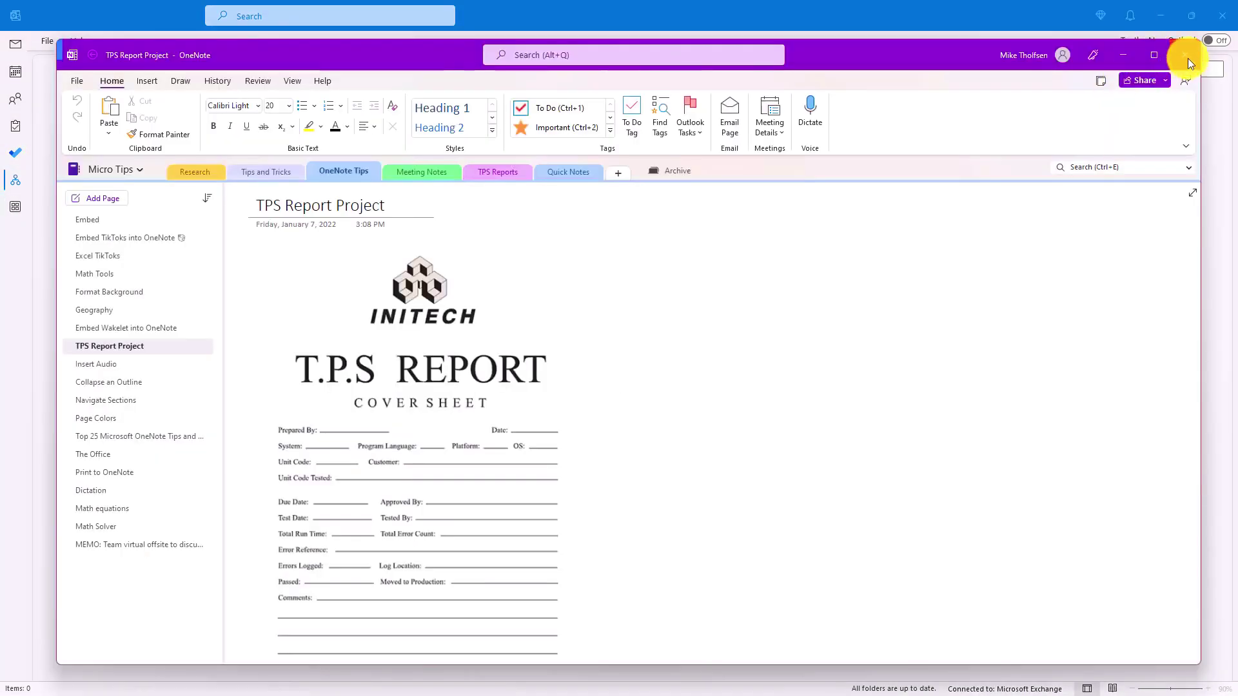
{"action": "left_click", "coordinate": [1188, 57]}
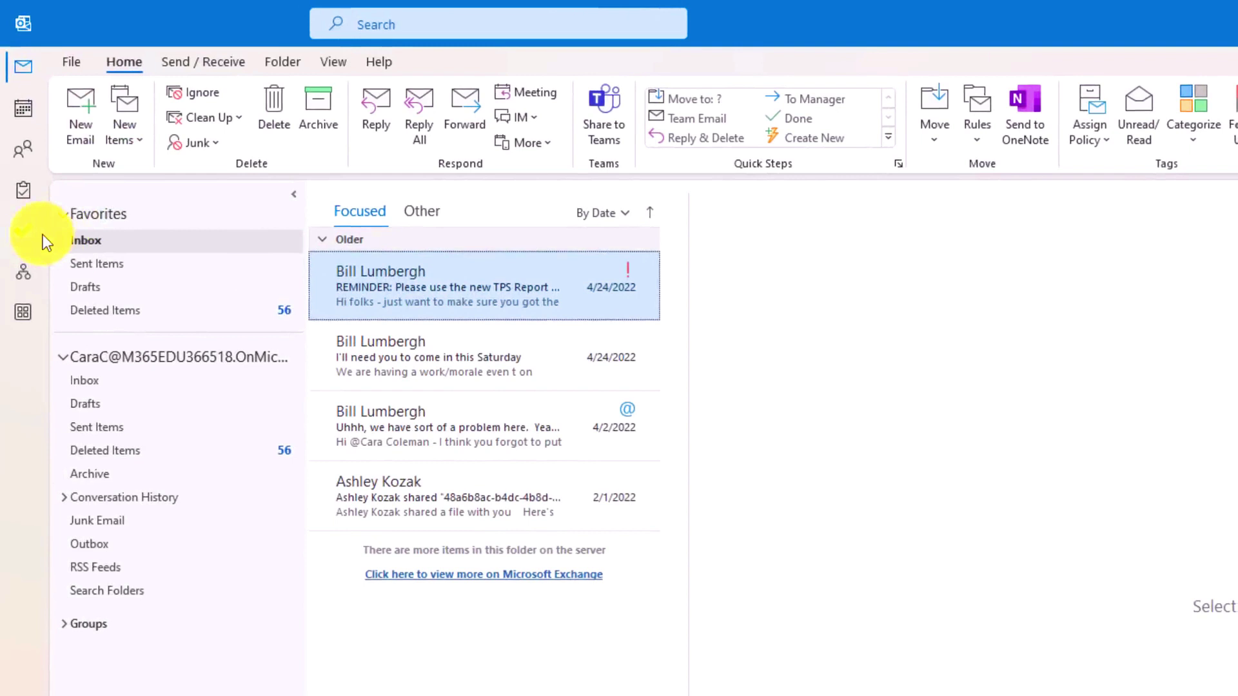
Step: Move To Do below Org Explorer in the pinned app order
{"action": "right_click", "coordinate": [27, 241]}
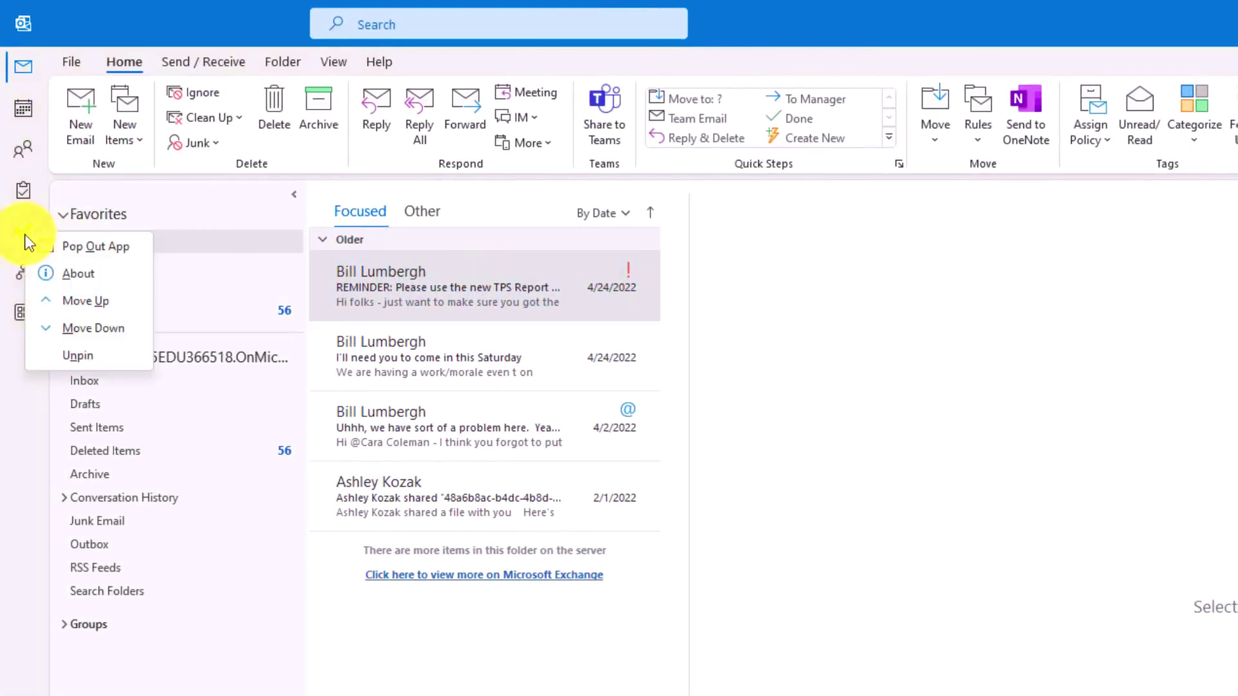
{"action": "left_click", "coordinate": [102, 301]}
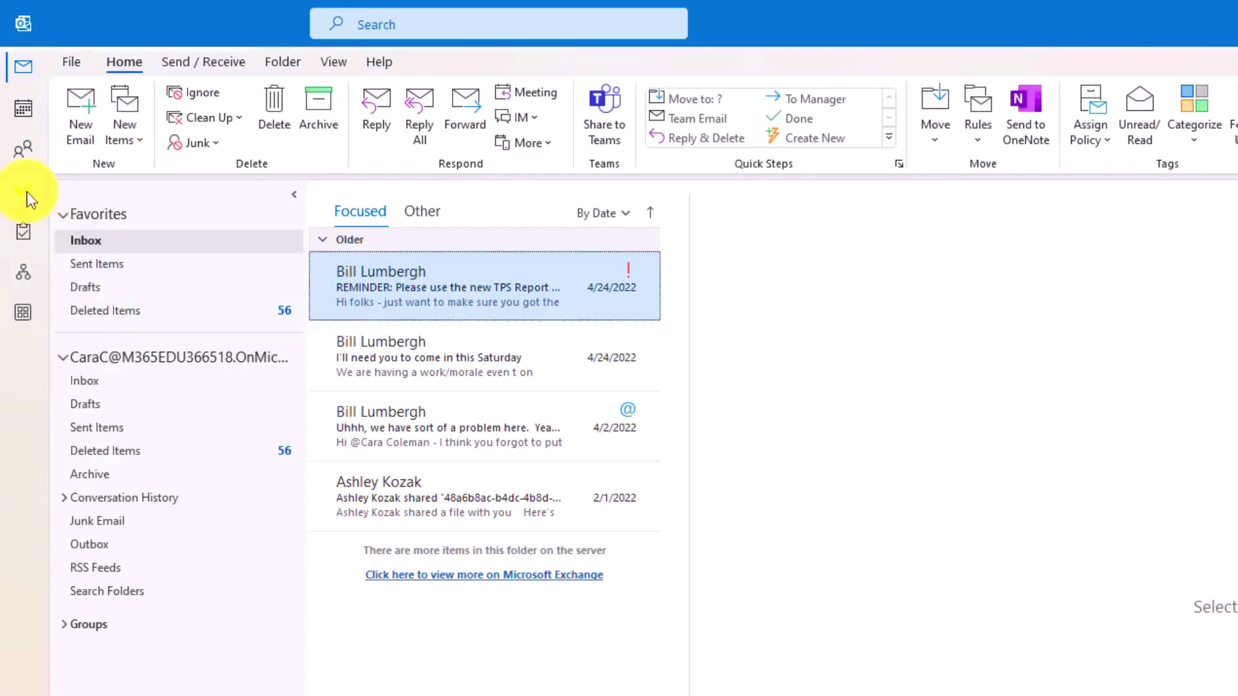
{"action": "left_click_drag", "start_coordinate": [23, 190], "coordinate": [25, 287]}
Step: Turn on the Calendar peek on hover and view the calendar options without changing them
{"action": "right_click", "coordinate": [25, 98]}
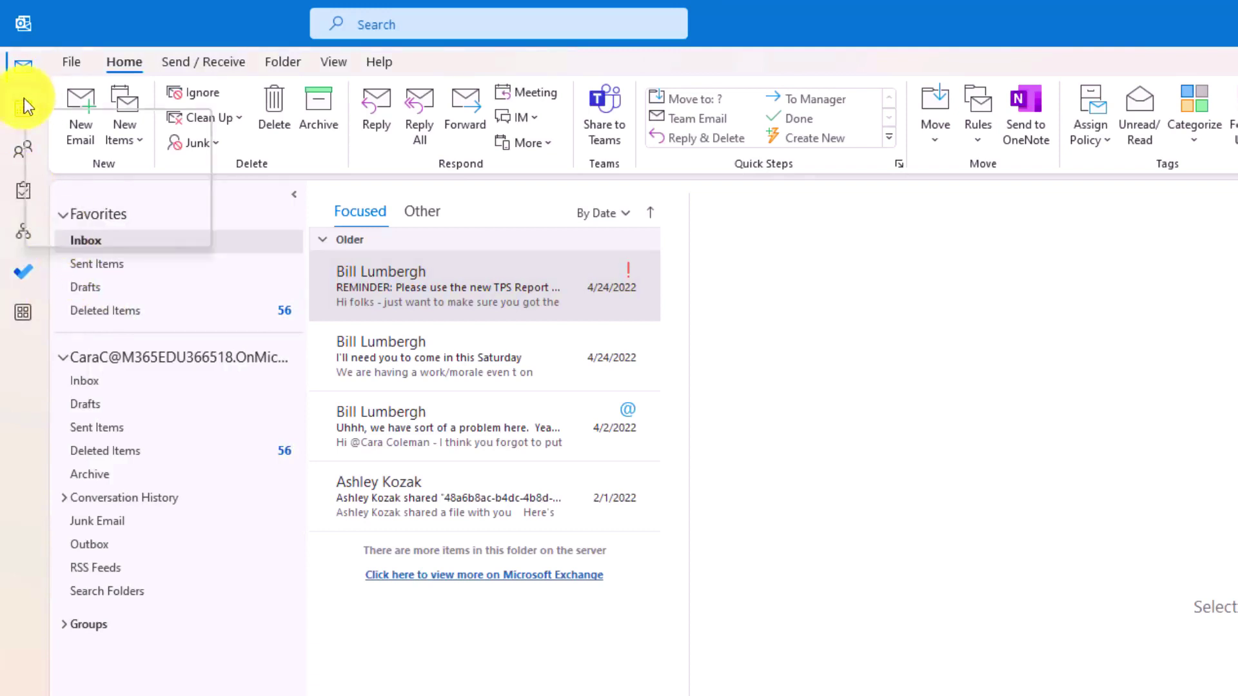
{"action": "left_click", "coordinate": [118, 19]}
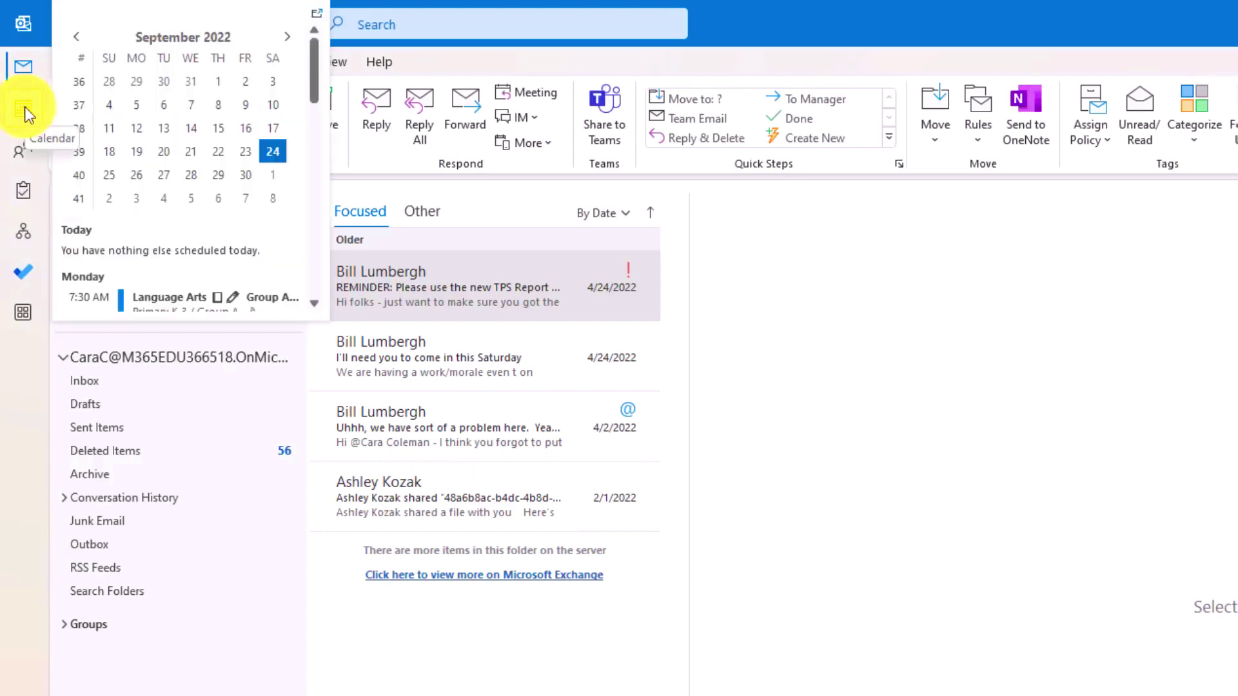
{"action": "right_click", "coordinate": [24, 107]}
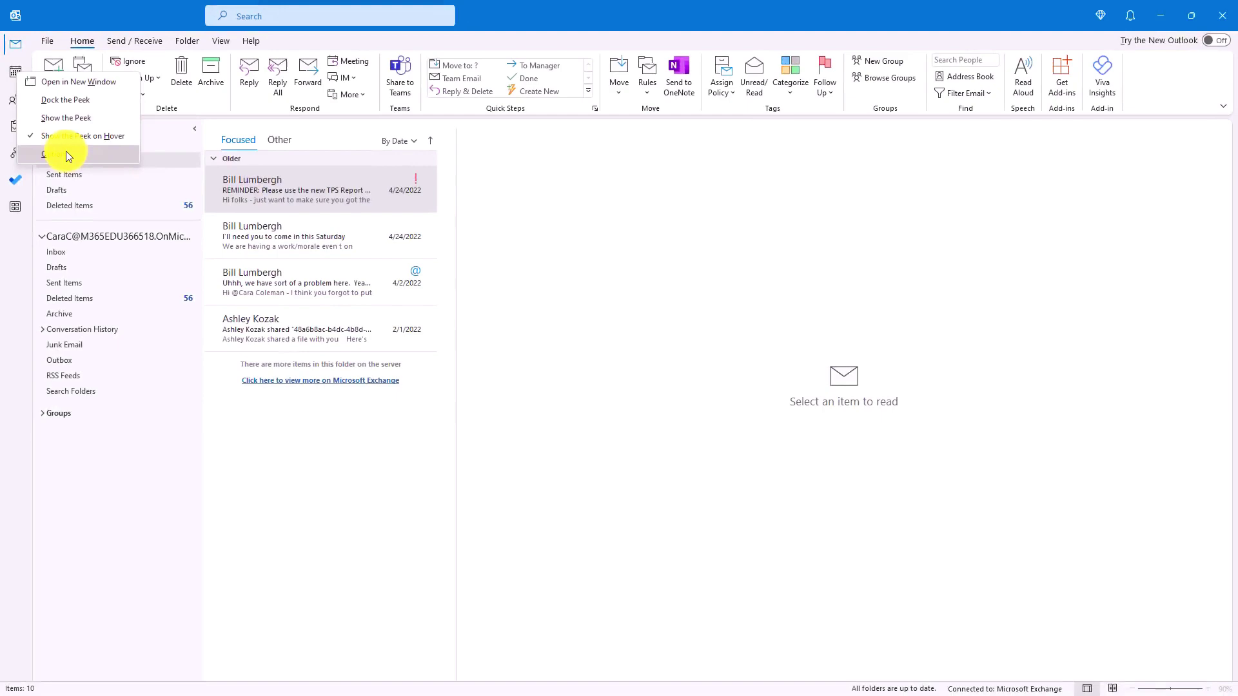
{"action": "left_click", "coordinate": [67, 154]}
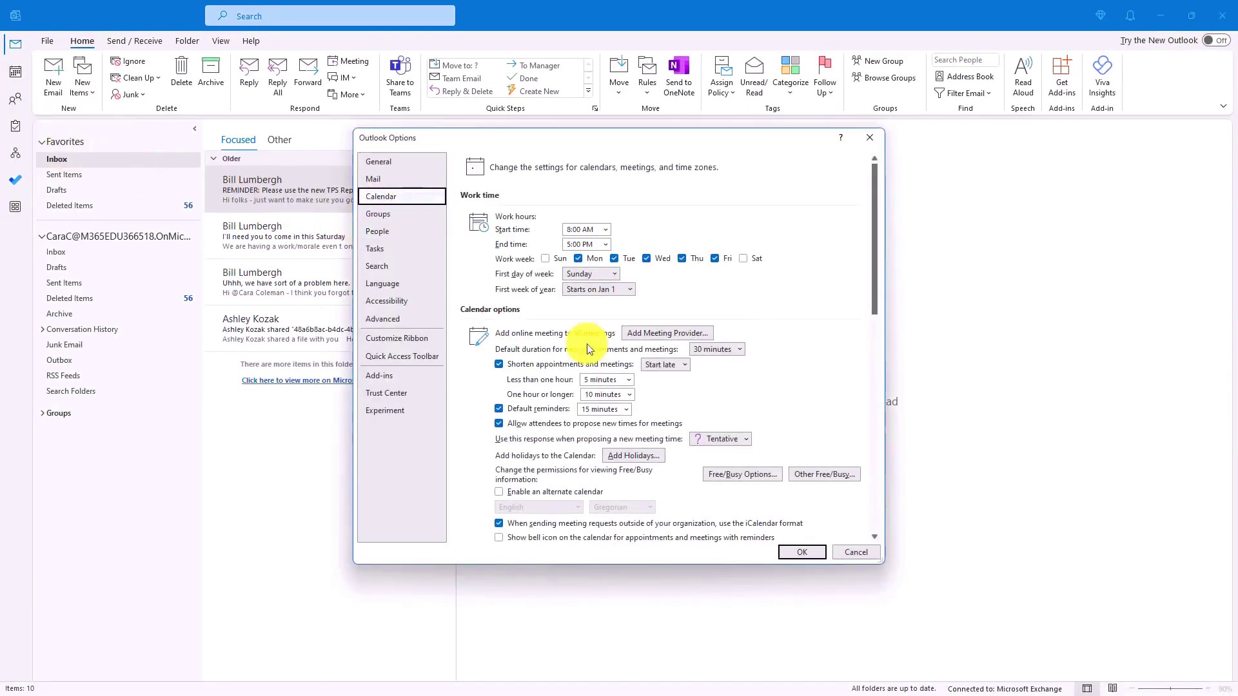
{"action": "left_click", "coordinate": [856, 552]}
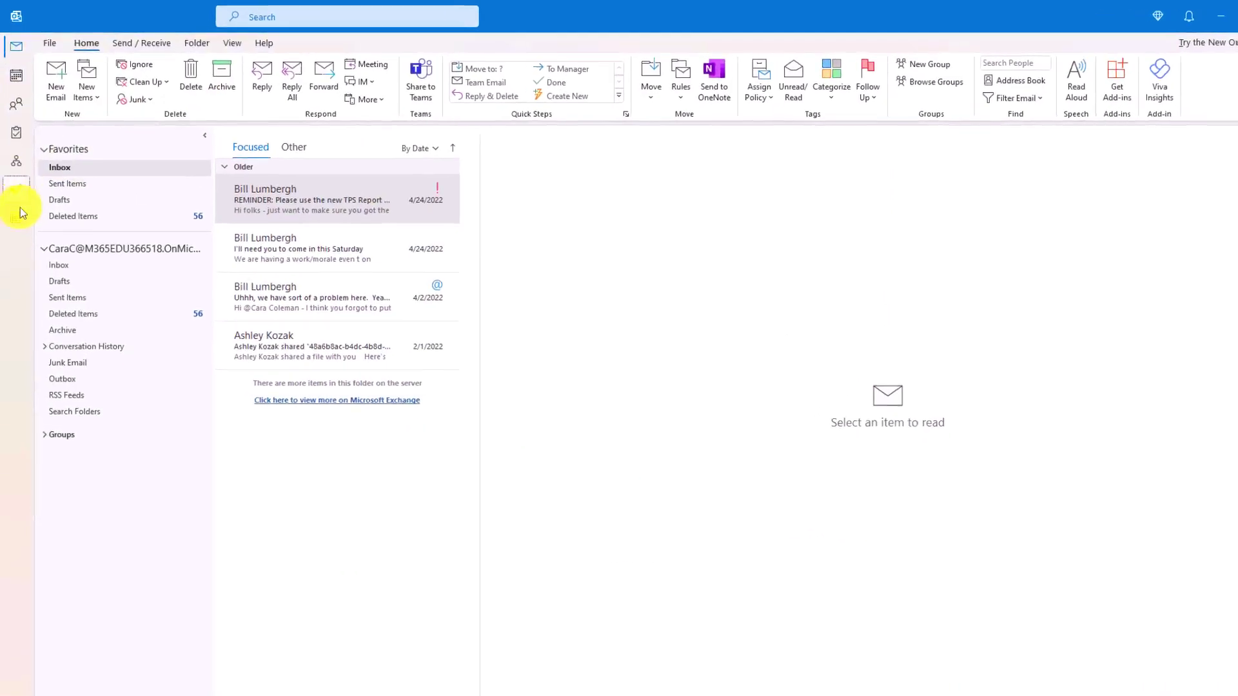
Step: Open Shortcuts from More apps and pin it to the app bar
{"action": "left_click", "coordinate": [21, 207]}
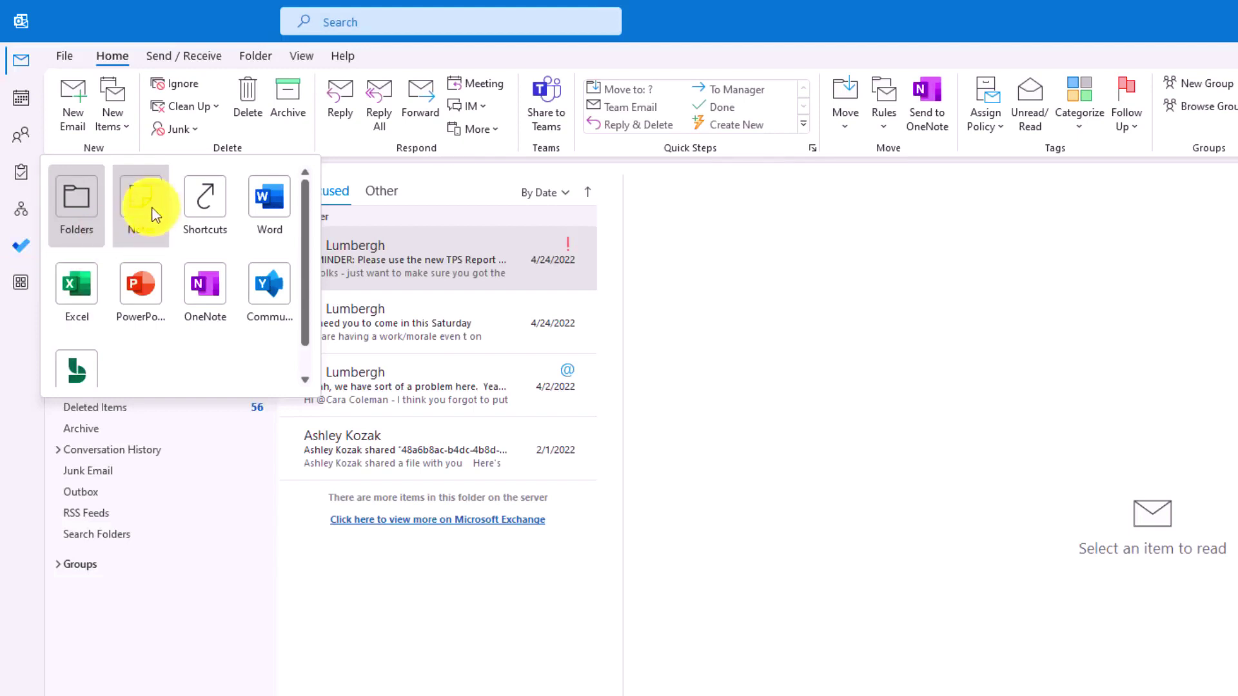
{"action": "left_click", "coordinate": [205, 201]}
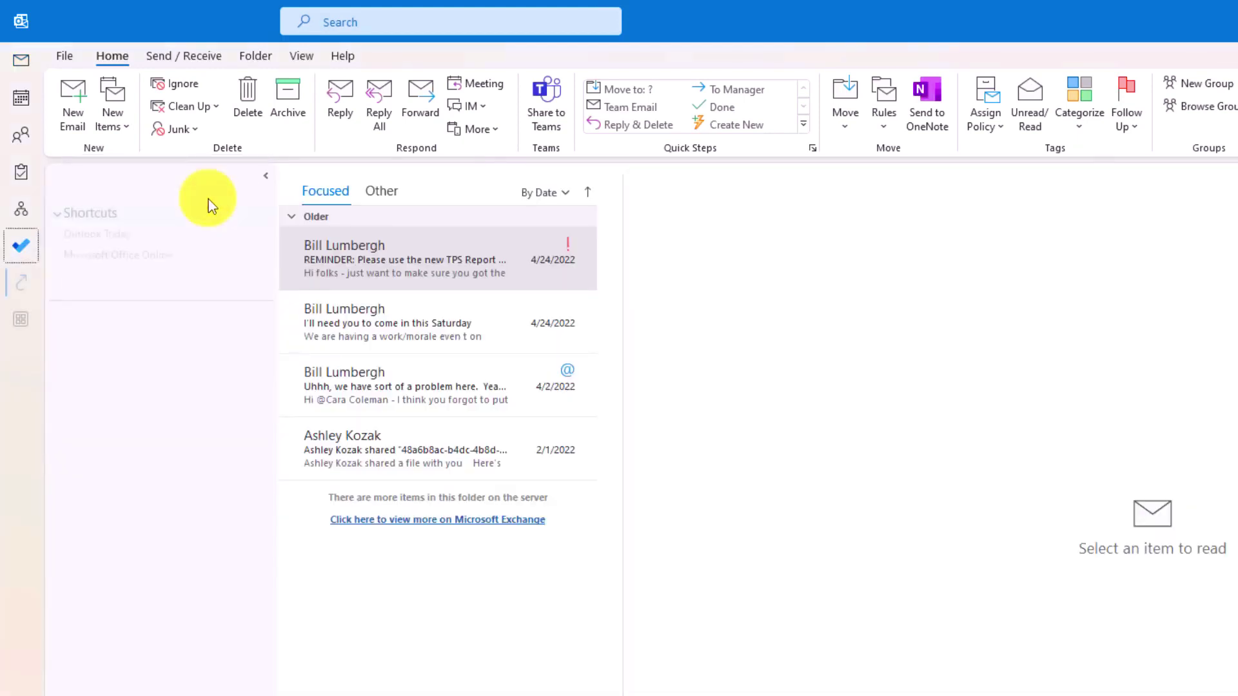
{"action": "right_click", "coordinate": [23, 283]}
{"action": "left_click", "coordinate": [60, 347]}
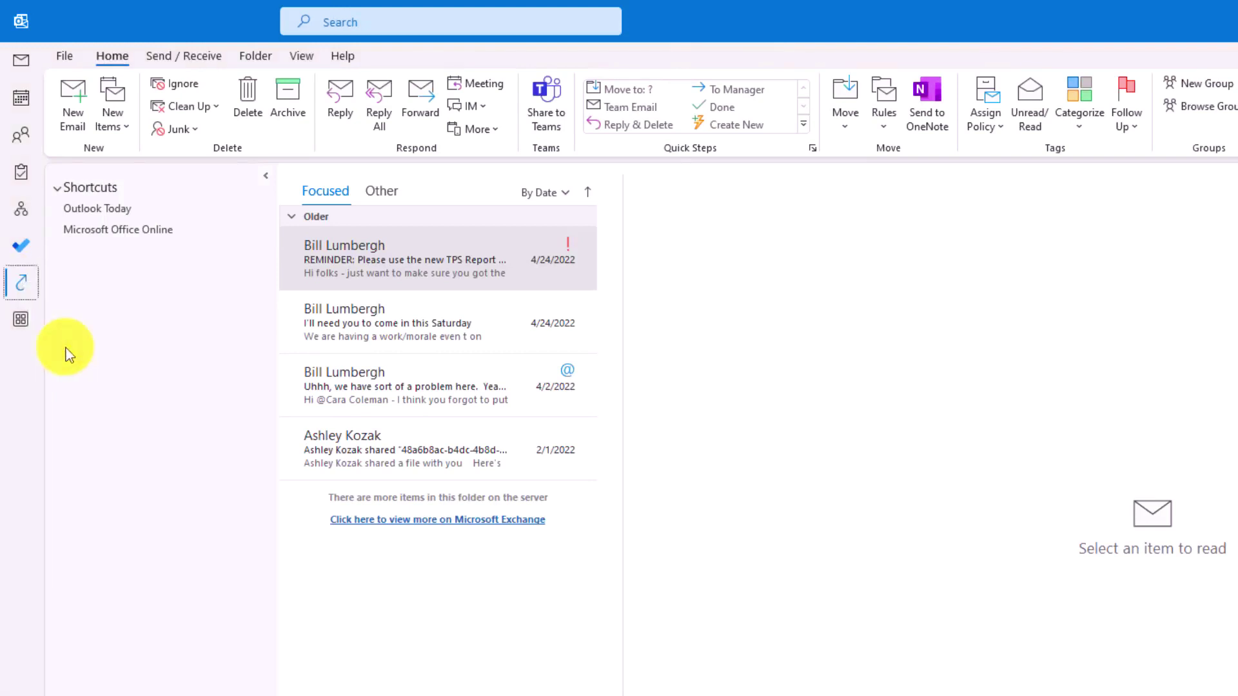
Step: Go back to the mail Folders view from More apps
{"action": "left_click", "coordinate": [21, 316]}
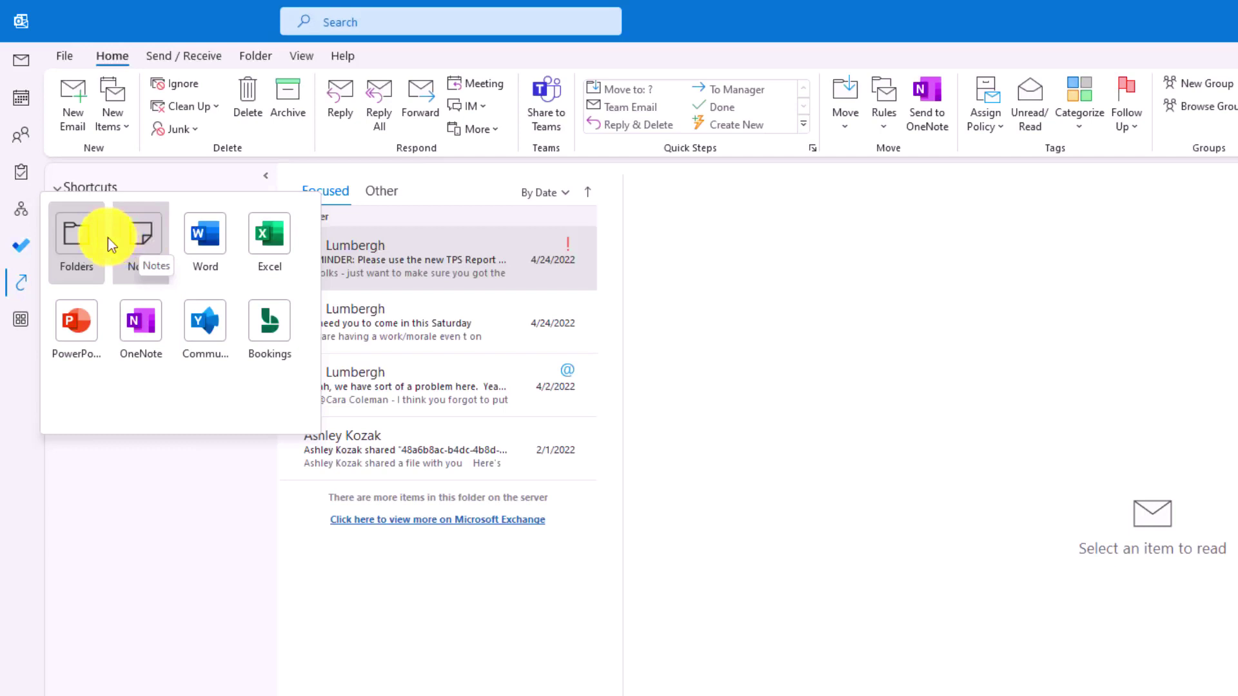
{"action": "left_click", "coordinate": [78, 236]}
{"action": "right_click", "coordinate": [23, 330]}
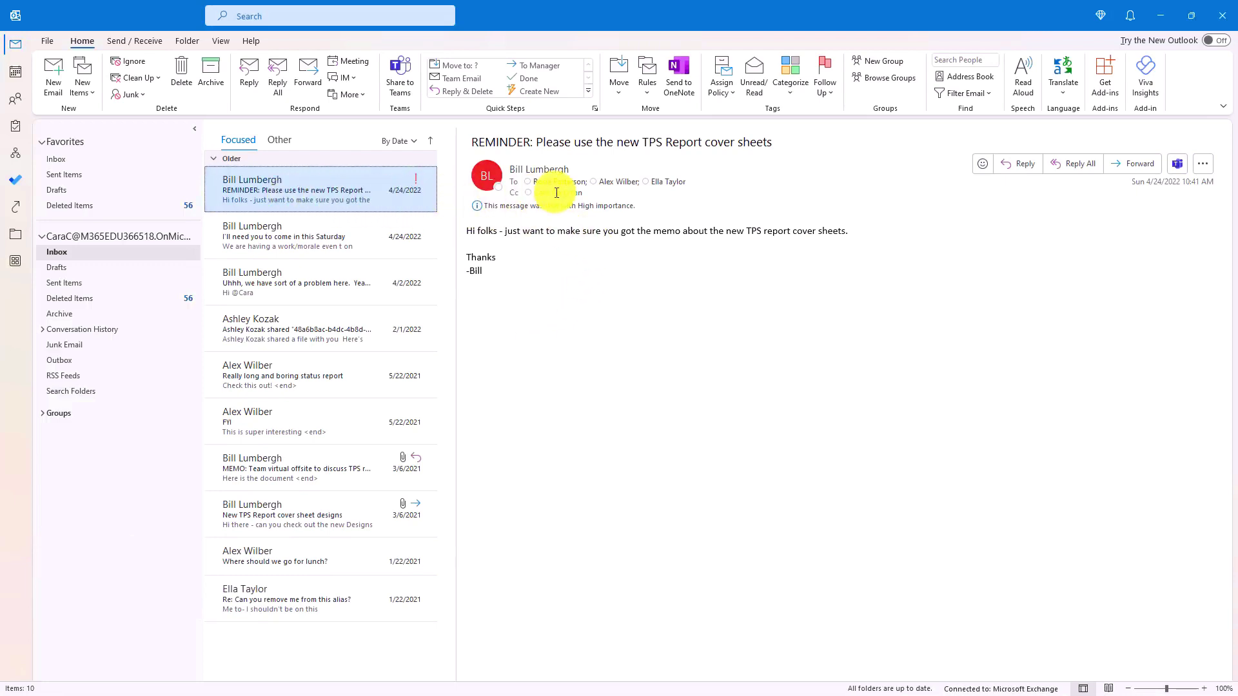
Step: Put a heart reaction on the cover sheets reminder email, giving it a count of 1
{"action": "mouse_move", "coordinate": [556, 192]}
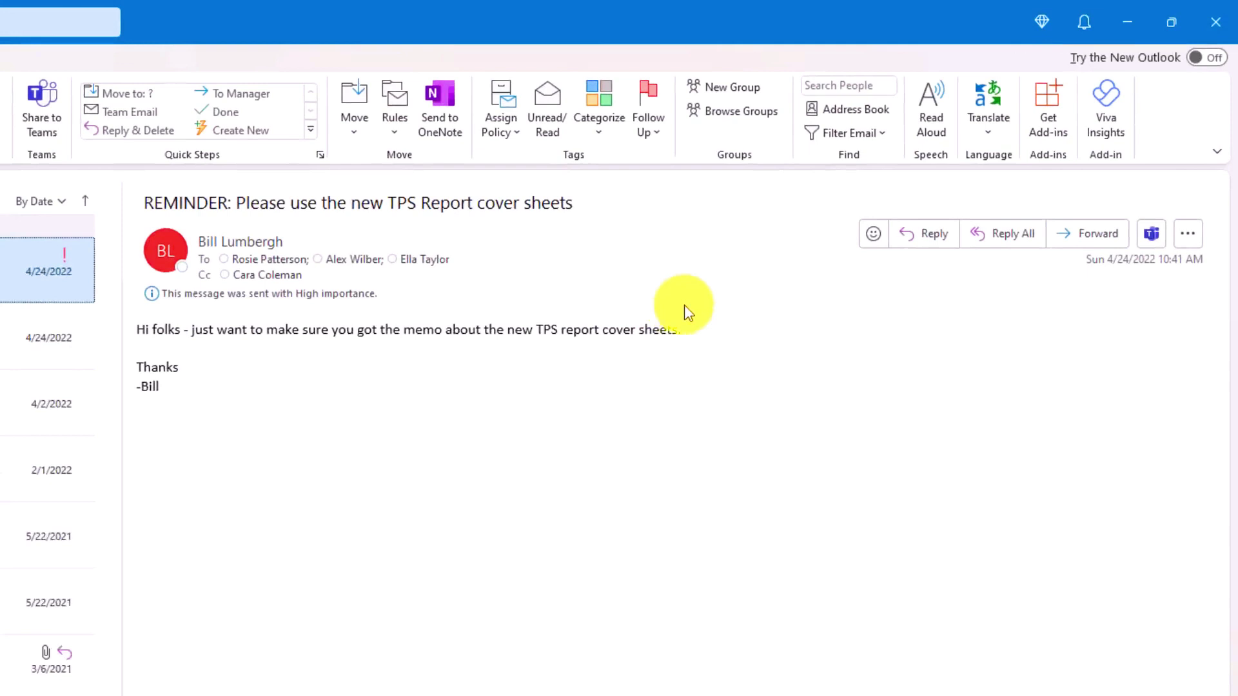
{"action": "mouse_move", "coordinate": [857, 250]}
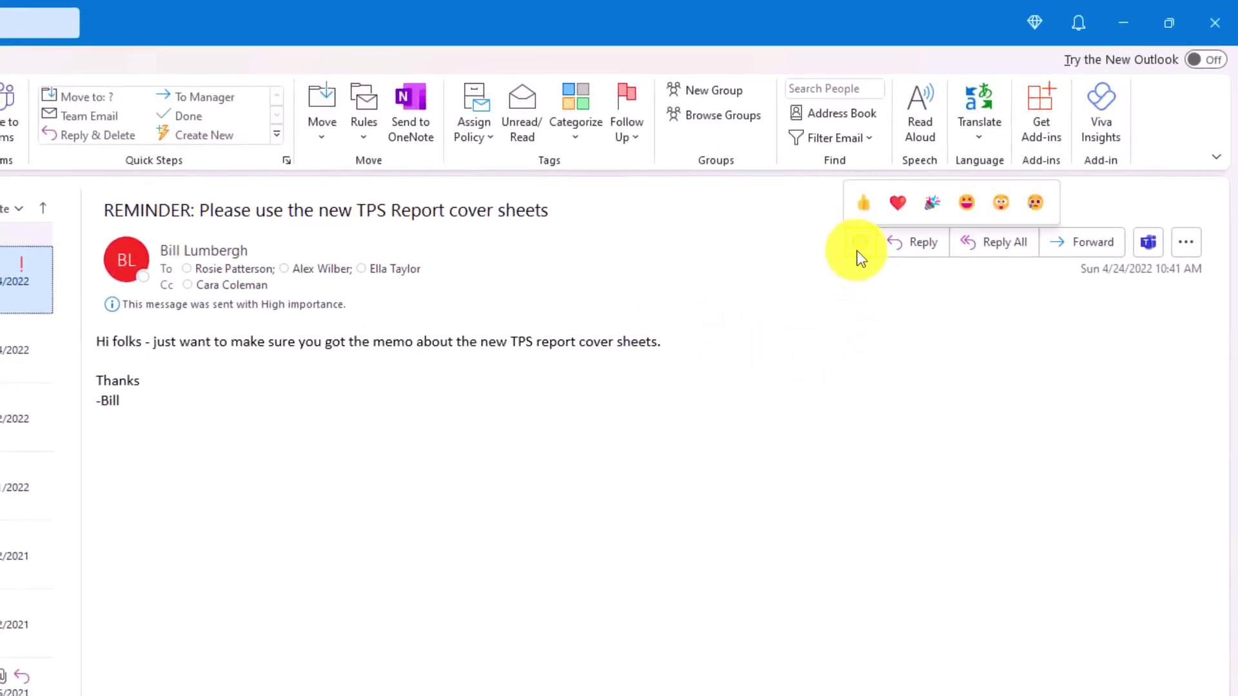
{"action": "left_click", "coordinate": [897, 202]}
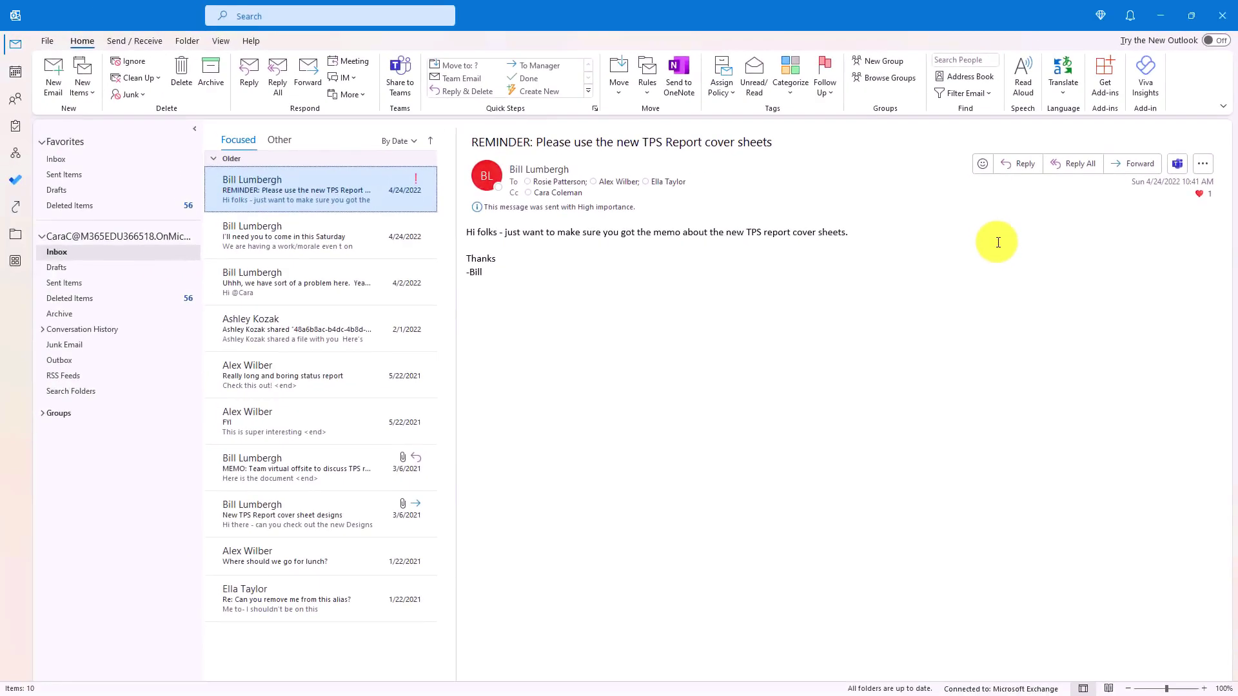
Step: Give the 'I'll need you to come in this Saturday' email a thumbs-up and check notifications
{"action": "left_click", "coordinate": [305, 243]}
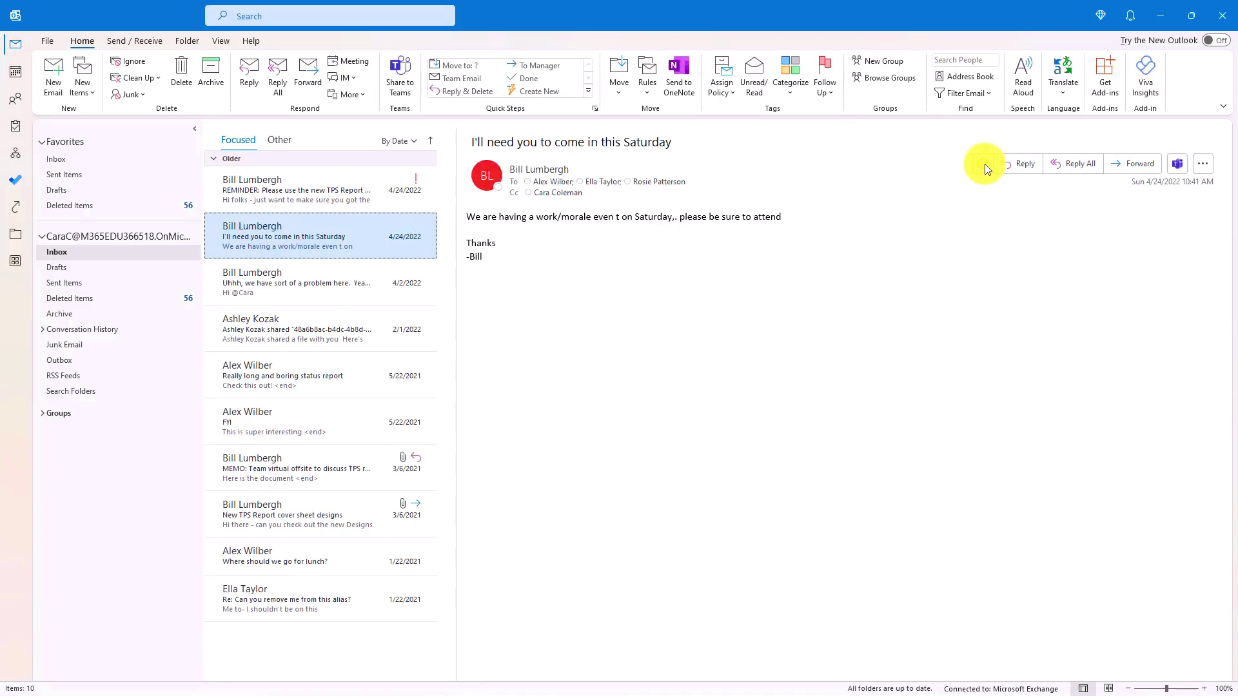
{"action": "mouse_move", "coordinate": [985, 166]}
{"action": "left_click", "coordinate": [999, 135]}
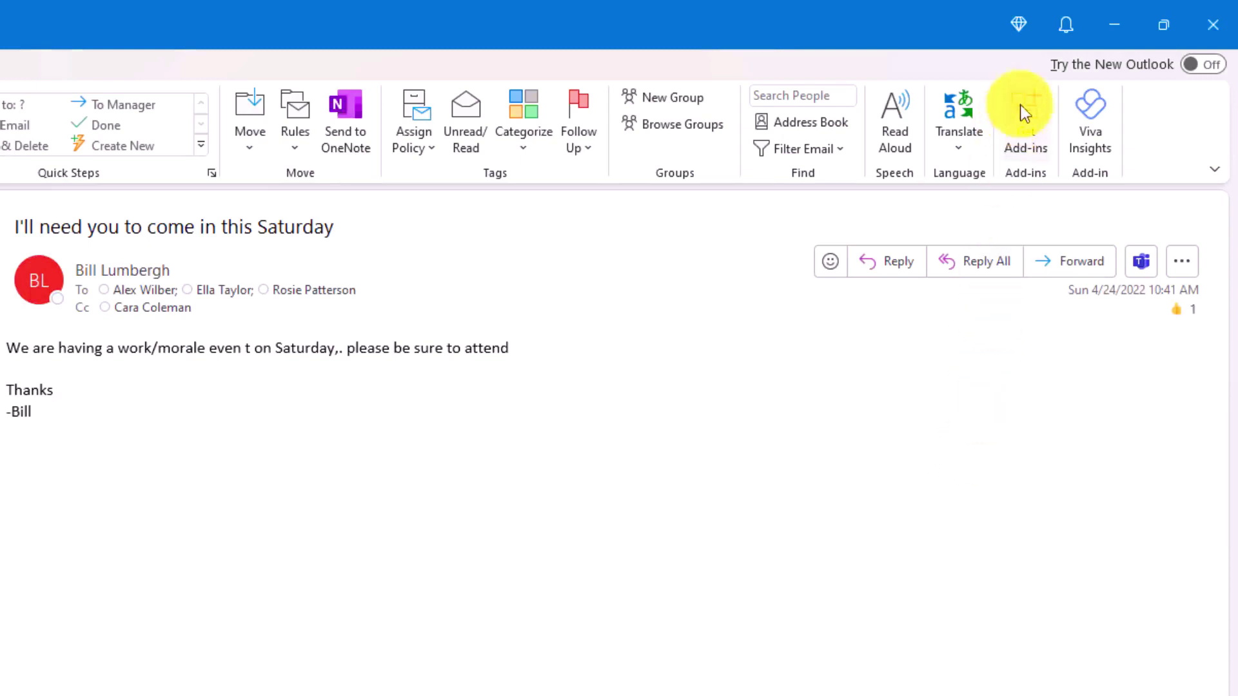
{"action": "left_click", "coordinate": [1064, 24]}
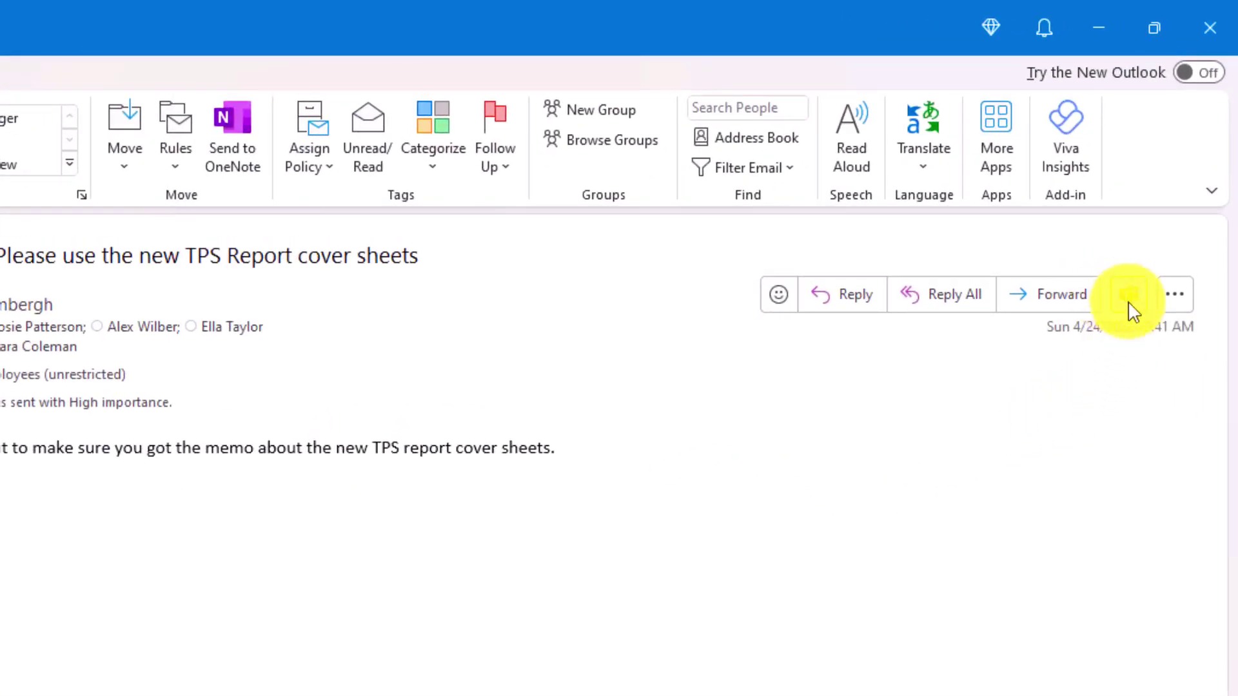
Step: Open Share to Teams for the reminder, then close it without sharing
{"action": "left_click", "coordinate": [1129, 303]}
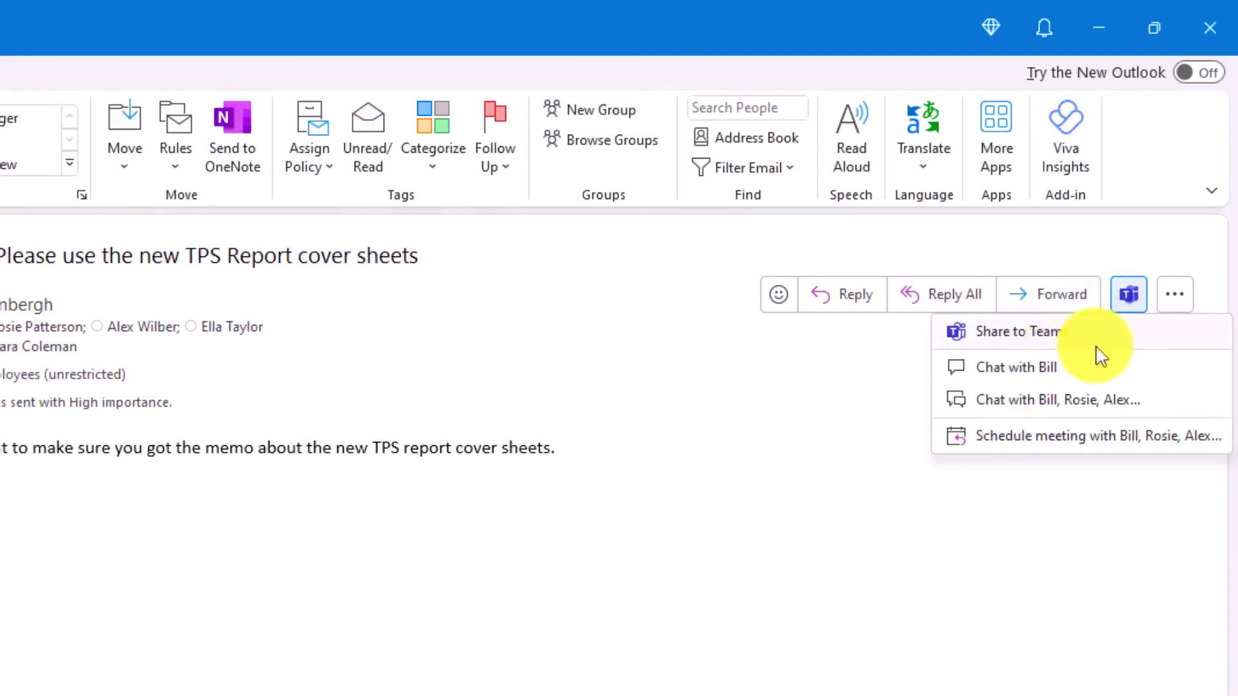
{"action": "left_click", "coordinate": [1122, 347]}
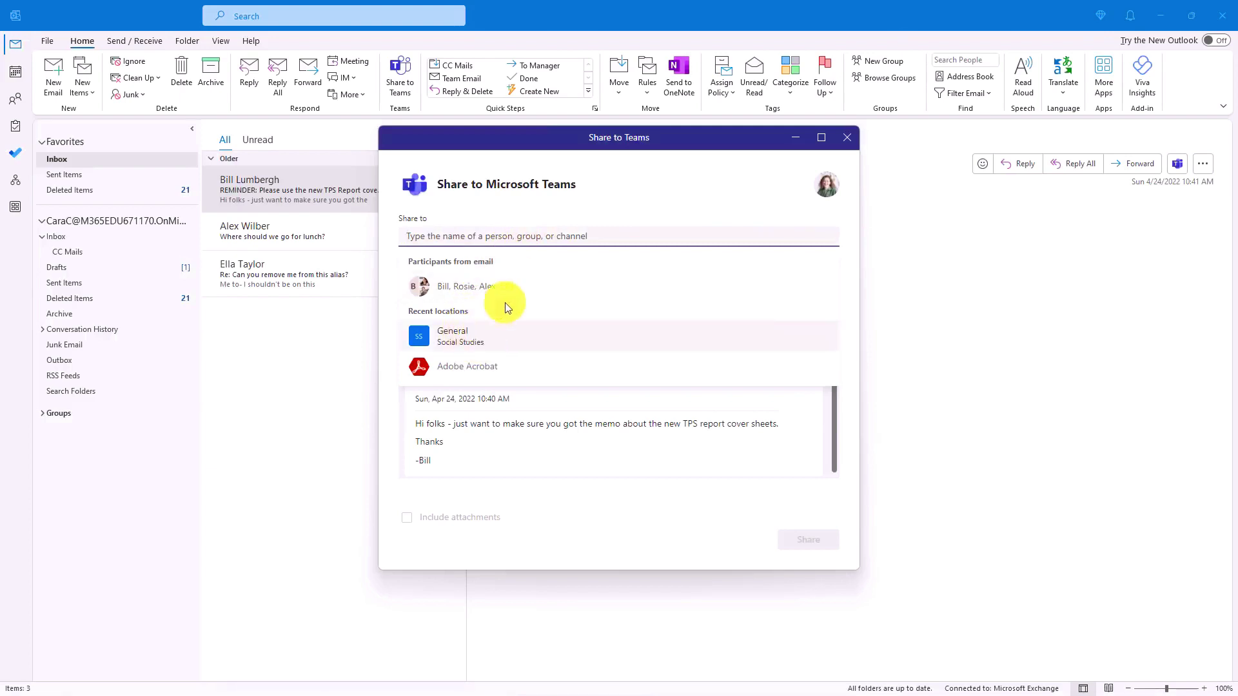
{"action": "left_click", "coordinate": [636, 205]}
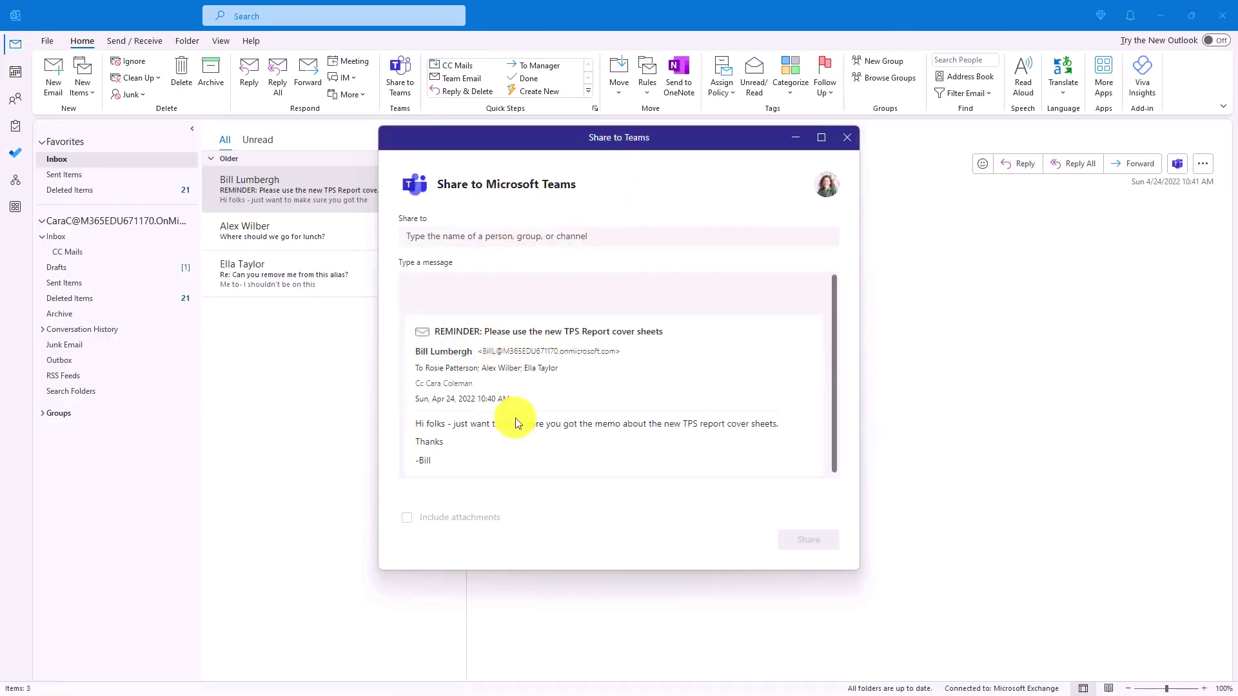
{"action": "left_click", "coordinate": [847, 139]}
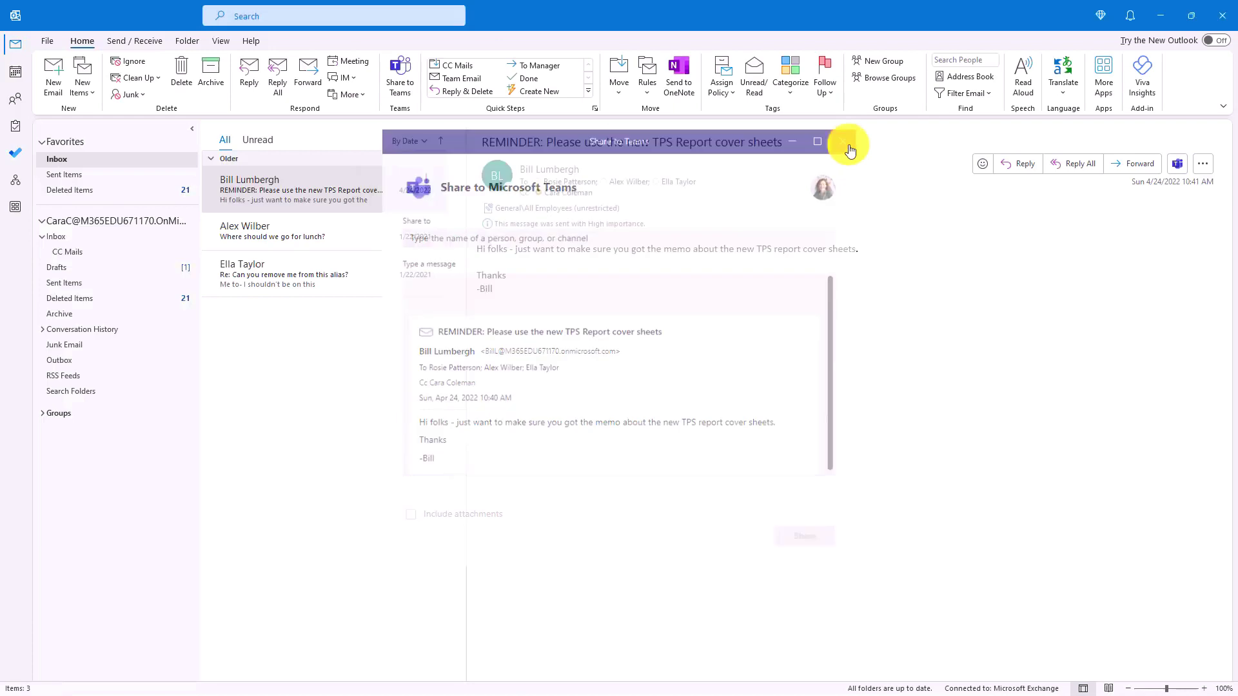
{"action": "left_click", "coordinate": [1174, 168]}
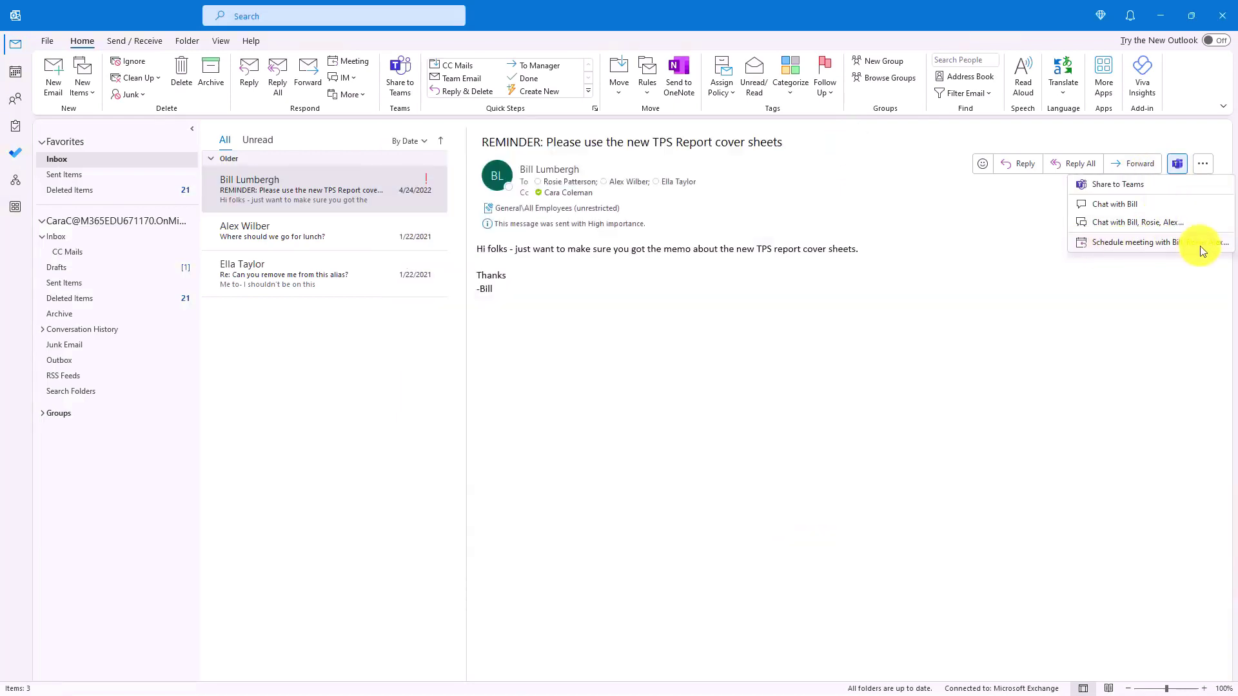
Step: Try a Teams meeting invite and a group chat, closing both, then start a chat with the sender
{"action": "left_click", "coordinate": [1147, 245]}
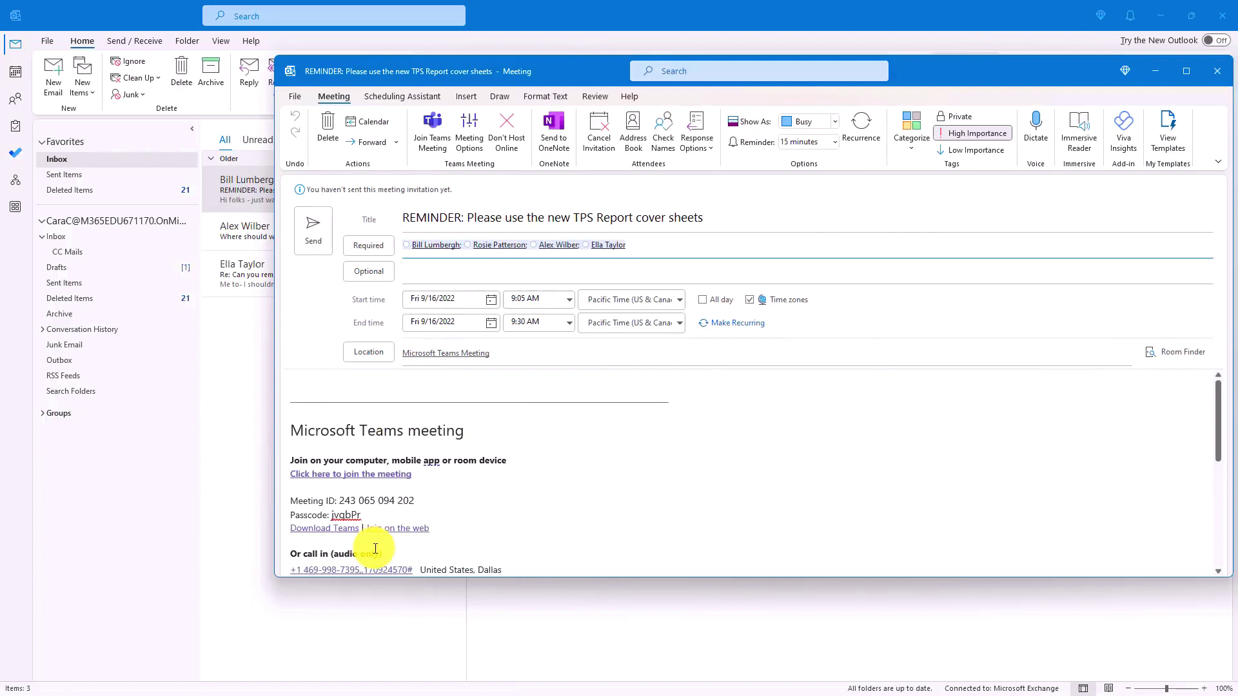
{"action": "left_click", "coordinate": [1216, 70]}
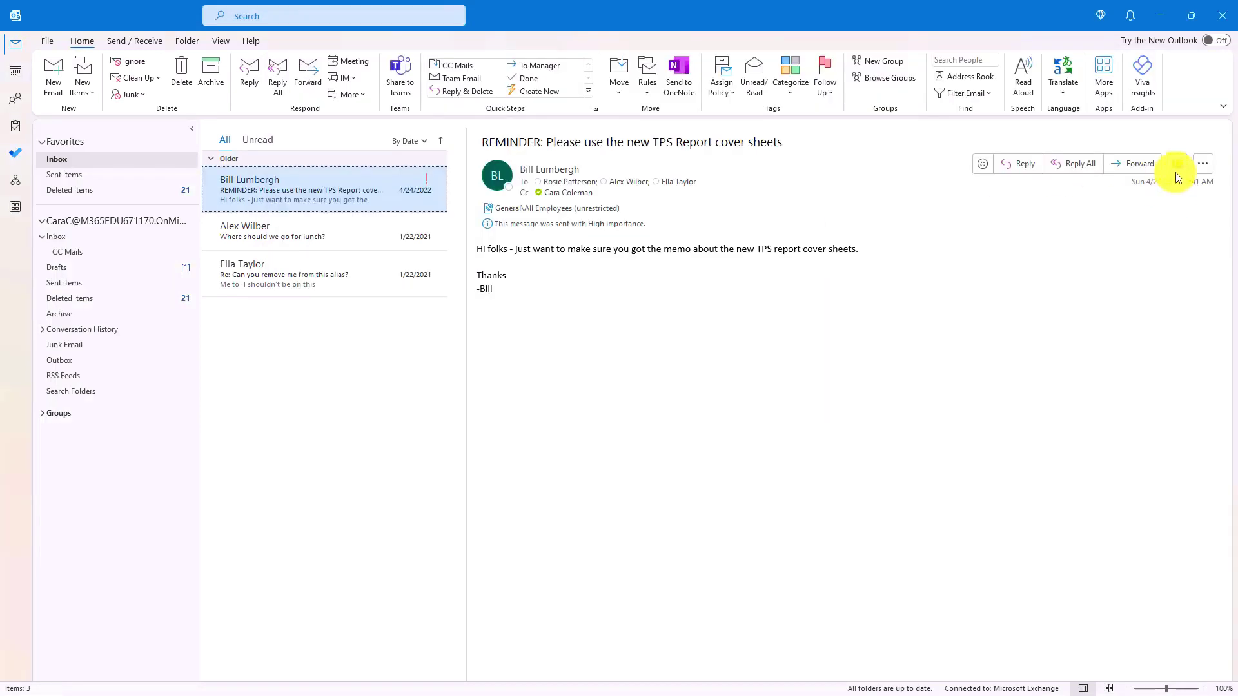
{"action": "left_click", "coordinate": [1178, 173]}
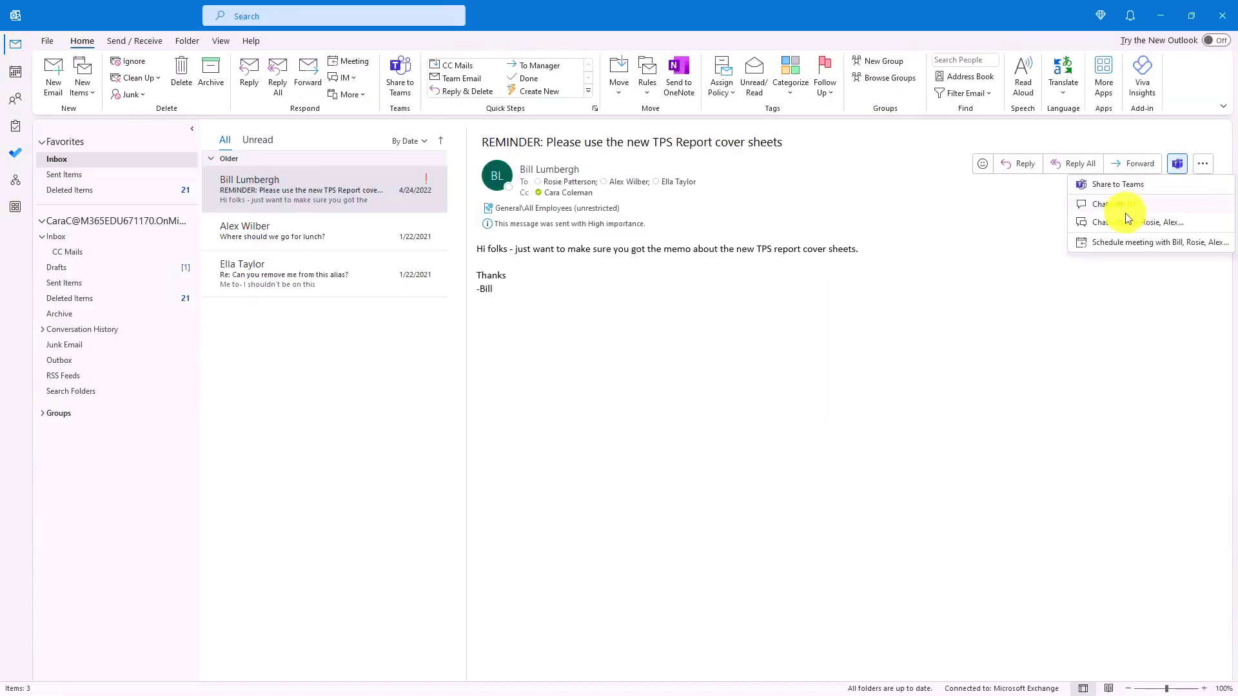
{"action": "left_click", "coordinate": [1161, 223]}
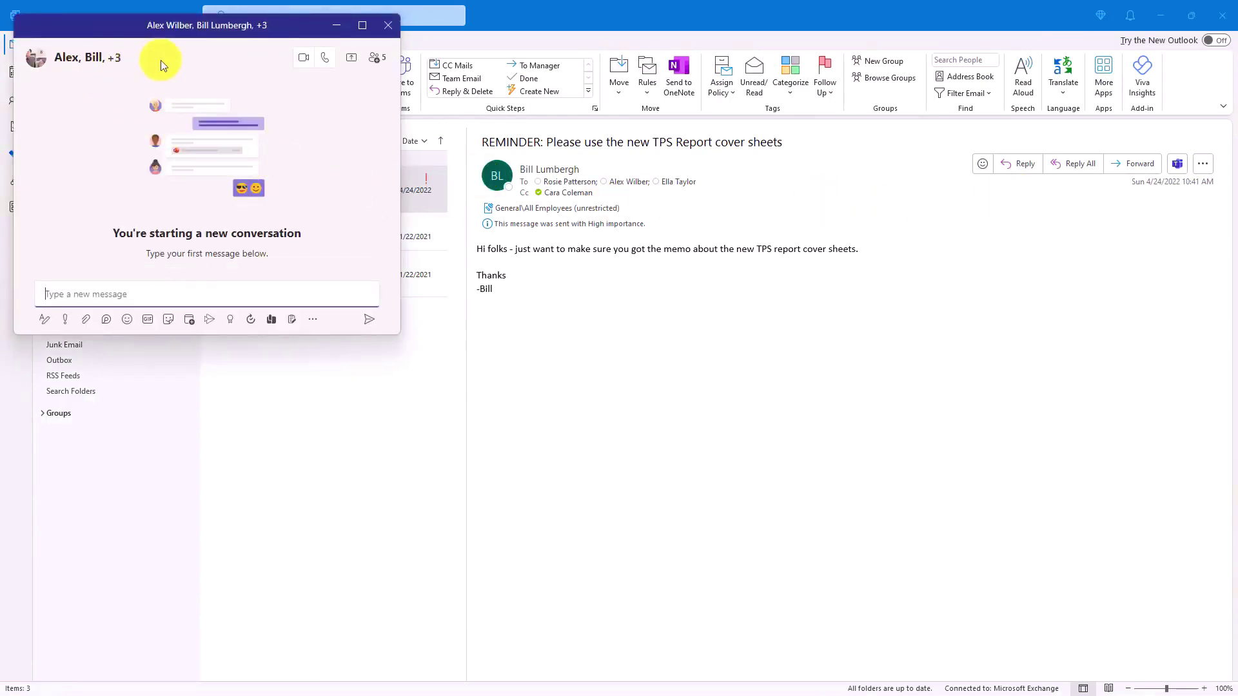
{"action": "left_click", "coordinate": [388, 25]}
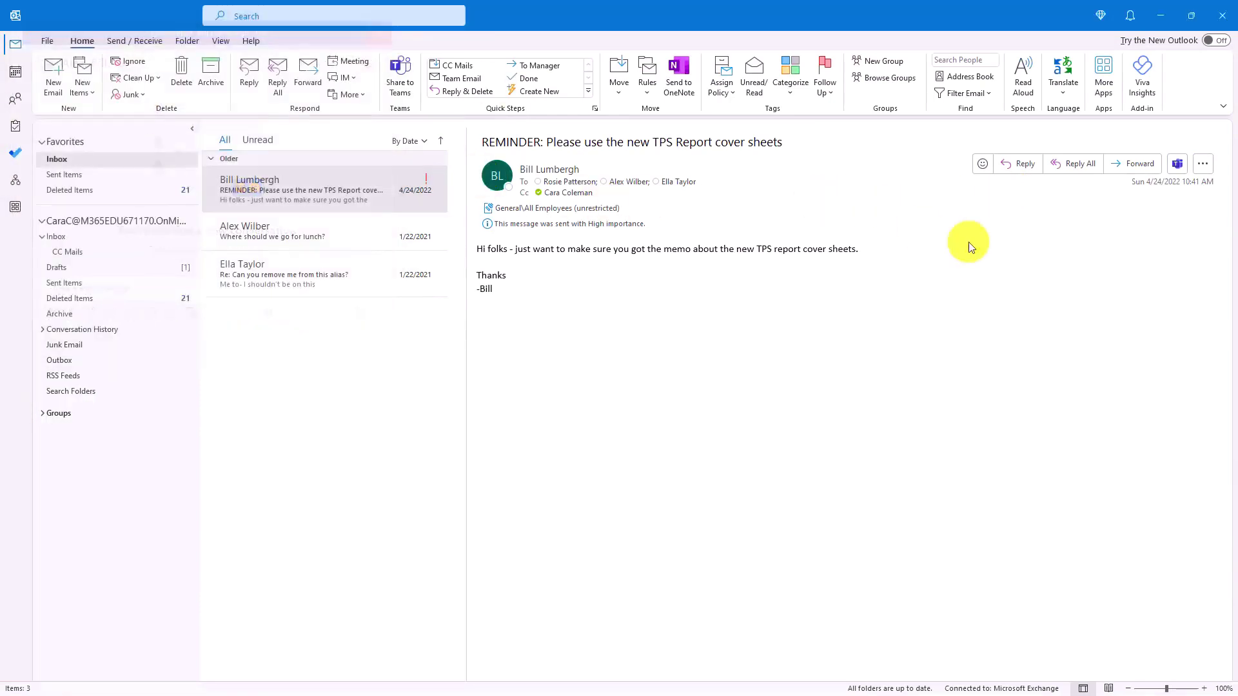
{"action": "left_click", "coordinate": [1178, 164]}
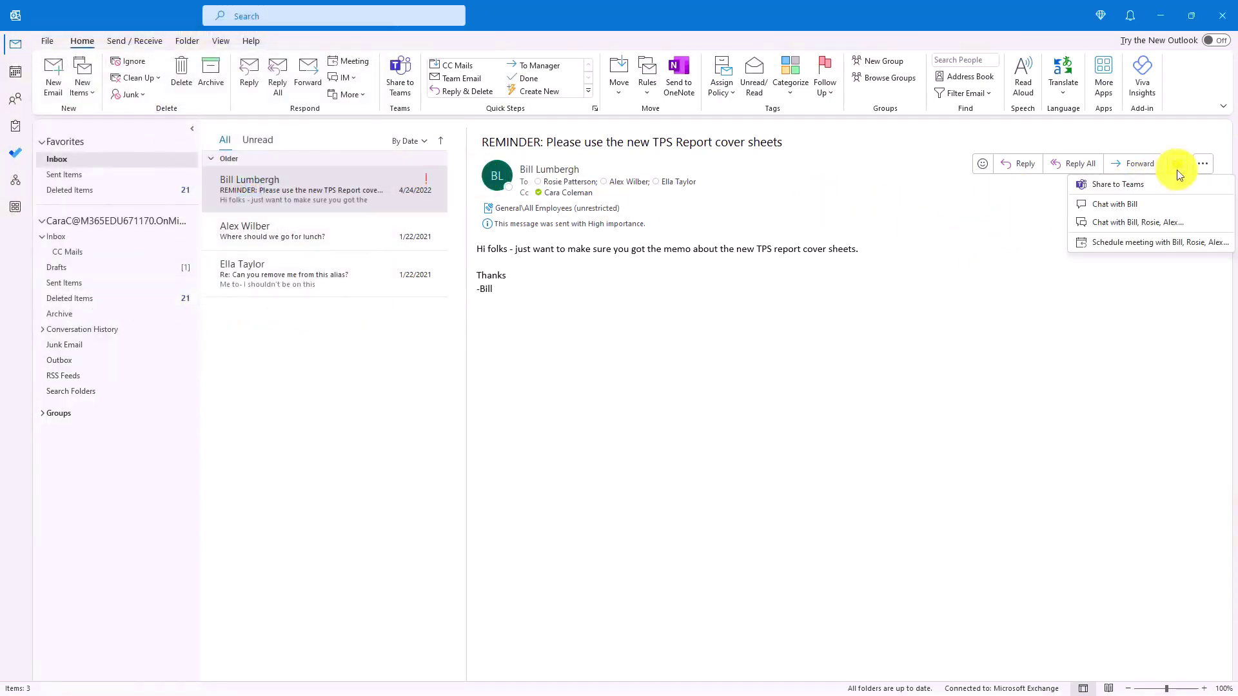
{"action": "left_click", "coordinate": [1161, 205]}
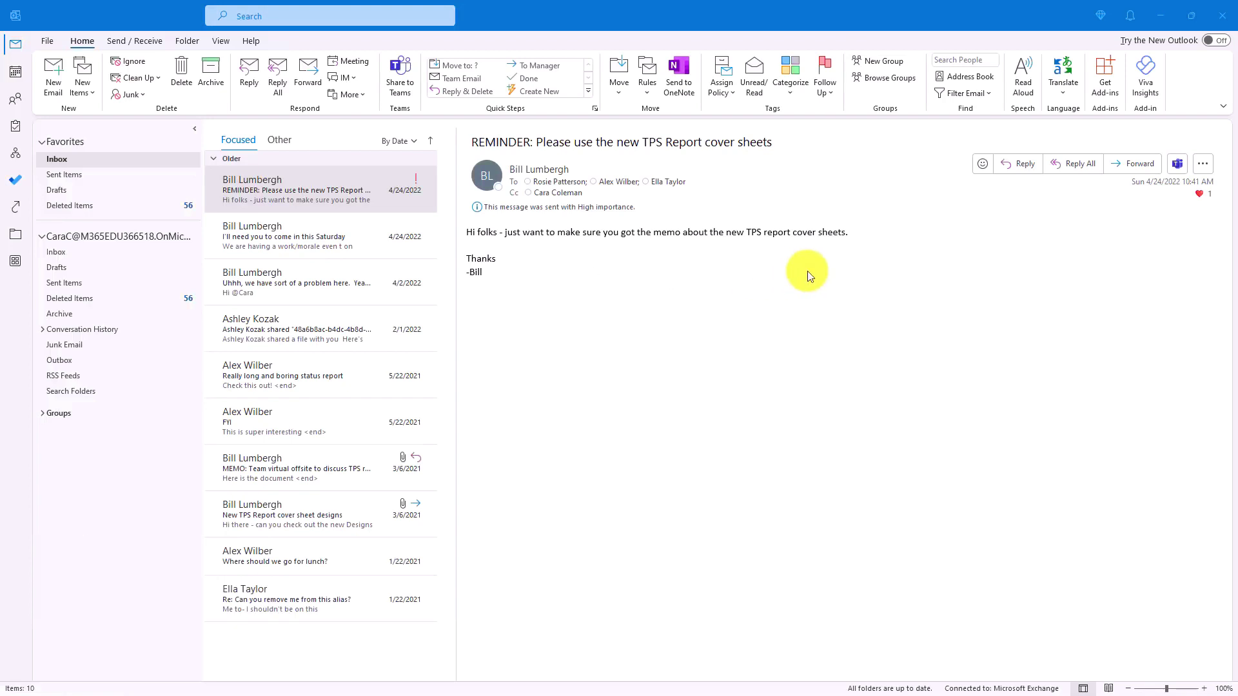
Step: Reply to the reminder by dictating excitement about working on TPS report cover sheet designs Saturday
{"action": "left_click", "coordinate": [1025, 164]}
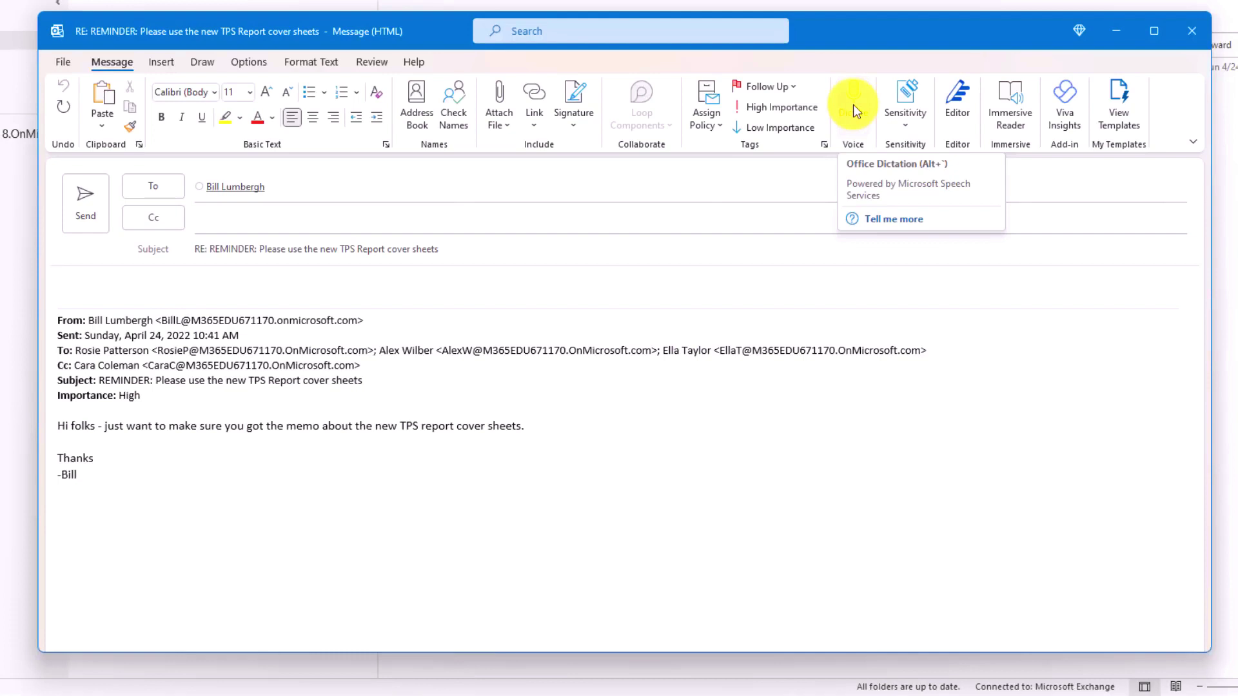
{"action": "left_click", "coordinate": [853, 105]}
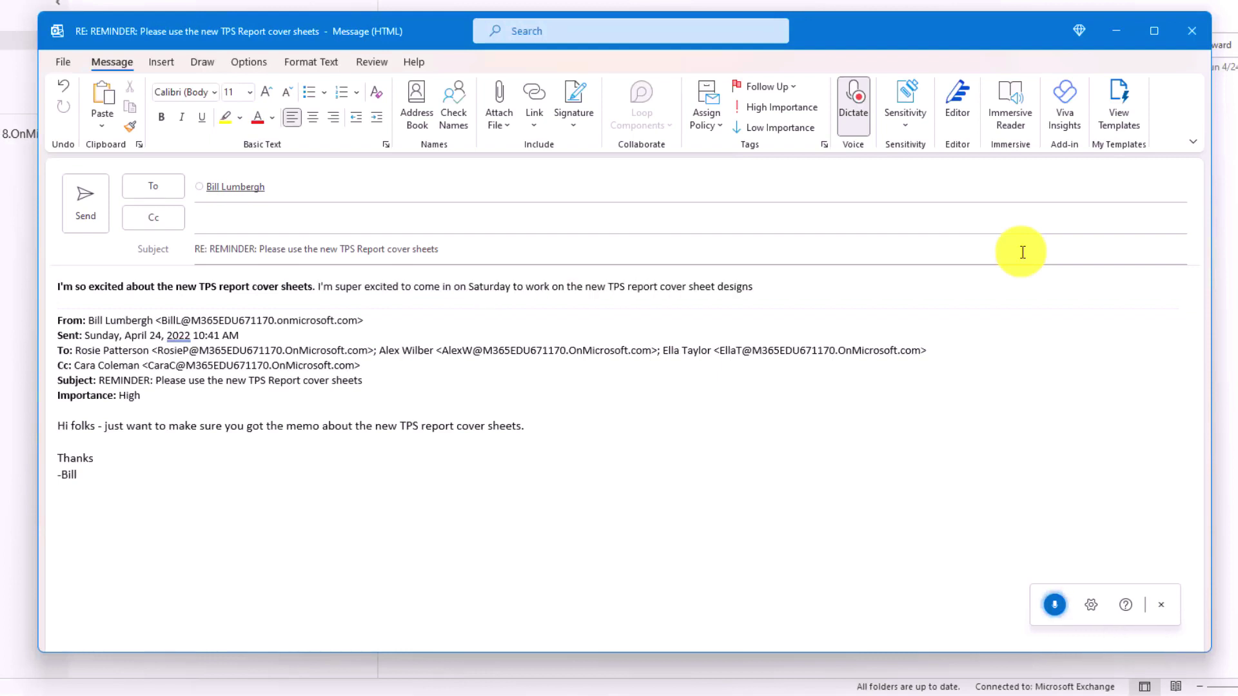
{"action": "left_click", "coordinate": [1055, 606]}
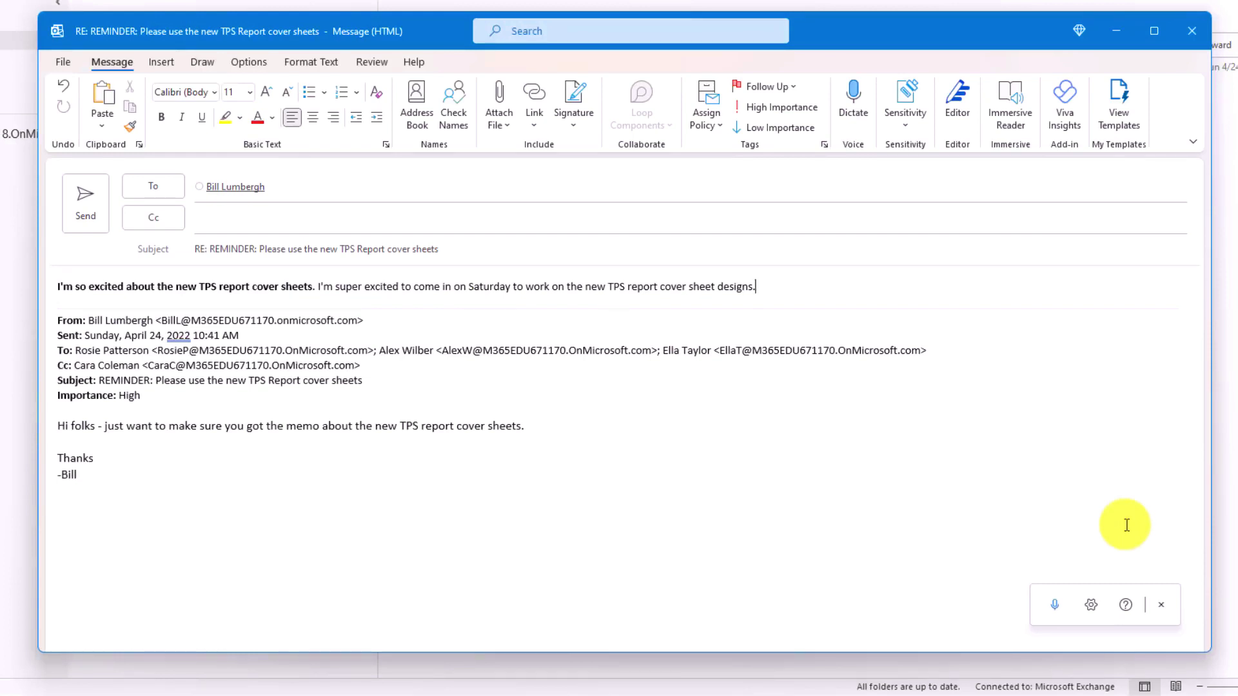
{"action": "left_click_drag", "start_coordinate": [1106, 586], "coordinate": [788, 334]}
Step: Keep English (United States), toggle auto-punctuation, save, then dictate more about working Saturday with the team
{"action": "left_click", "coordinate": [774, 345]}
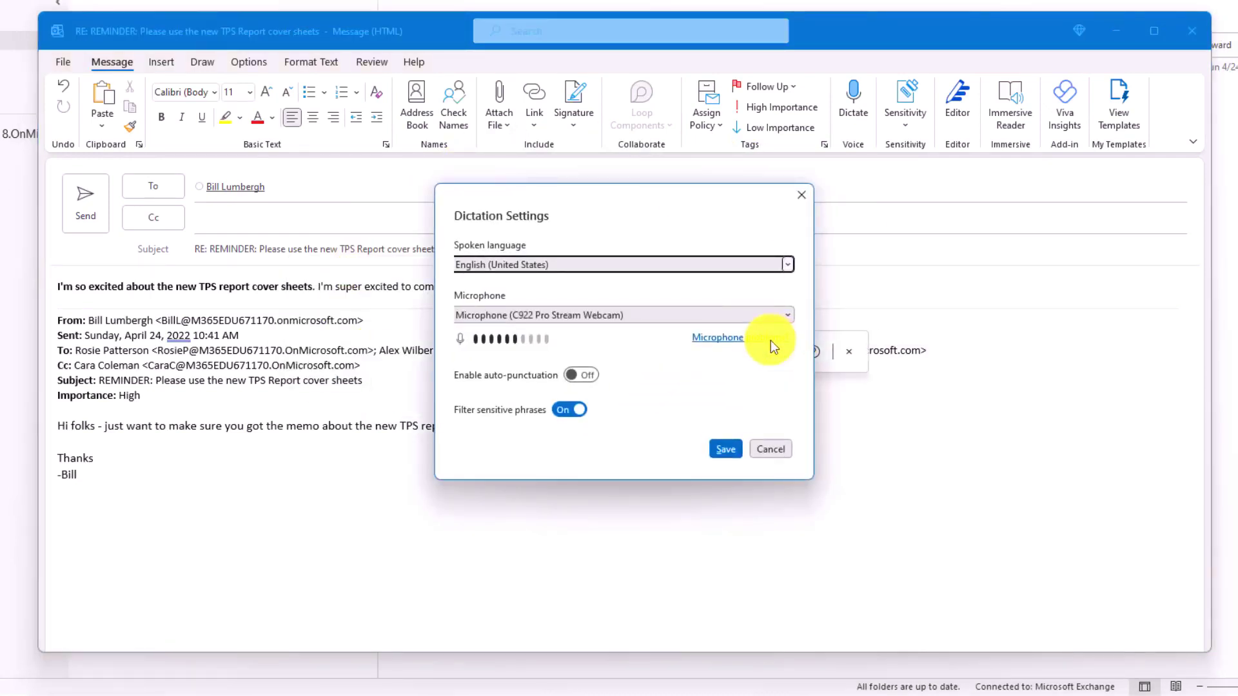
{"action": "left_click", "coordinate": [695, 265]}
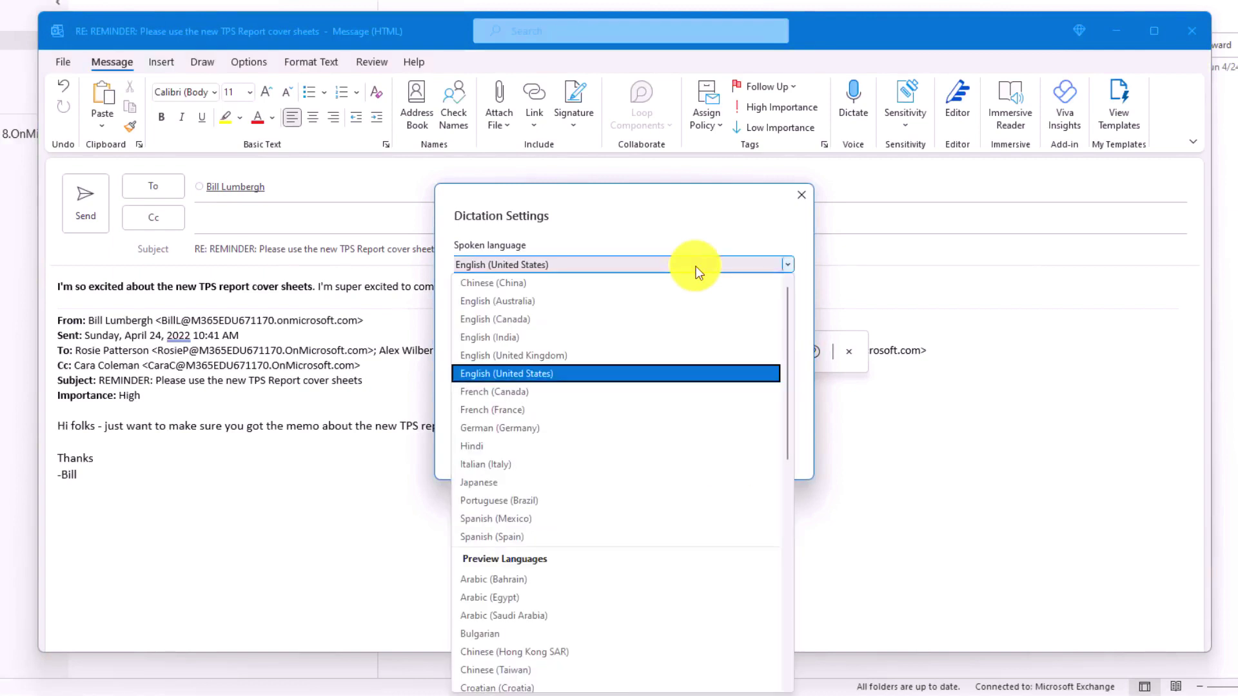
{"action": "left_click_drag", "start_coordinate": [786, 329], "coordinate": [787, 271]}
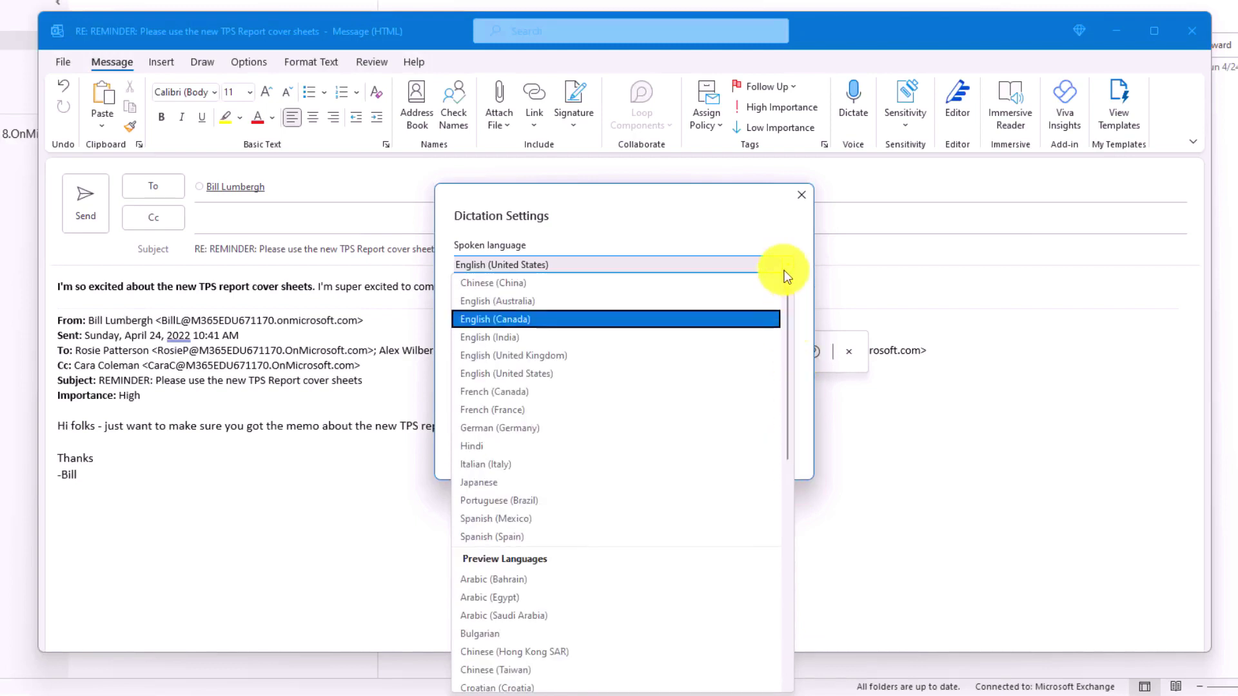
{"action": "left_click", "coordinate": [734, 234]}
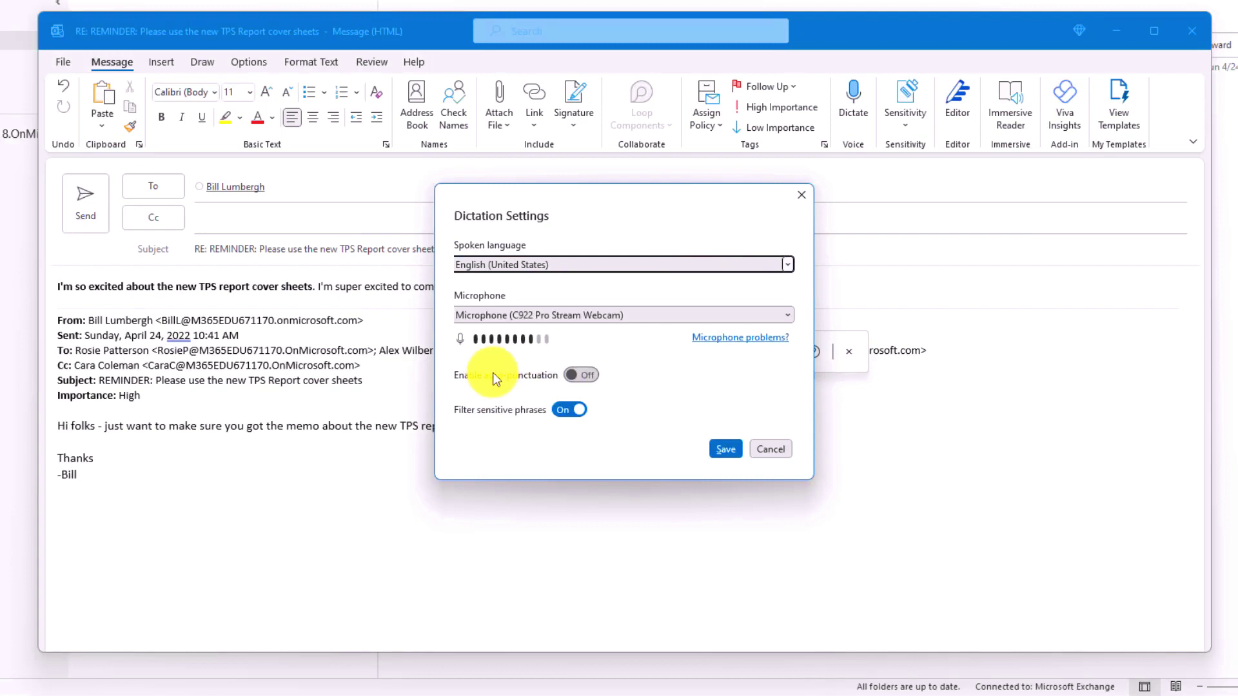
{"action": "left_click", "coordinate": [587, 377]}
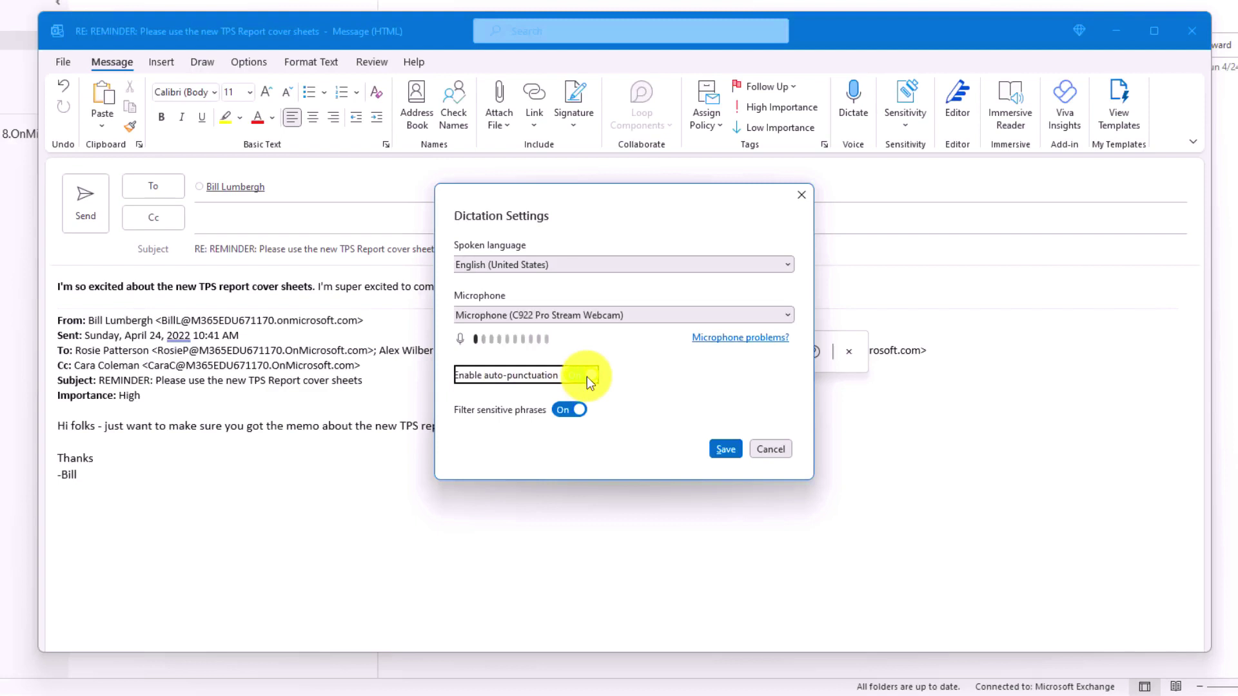
{"action": "left_click", "coordinate": [730, 450]}
{"action": "left_click", "coordinate": [743, 350]}
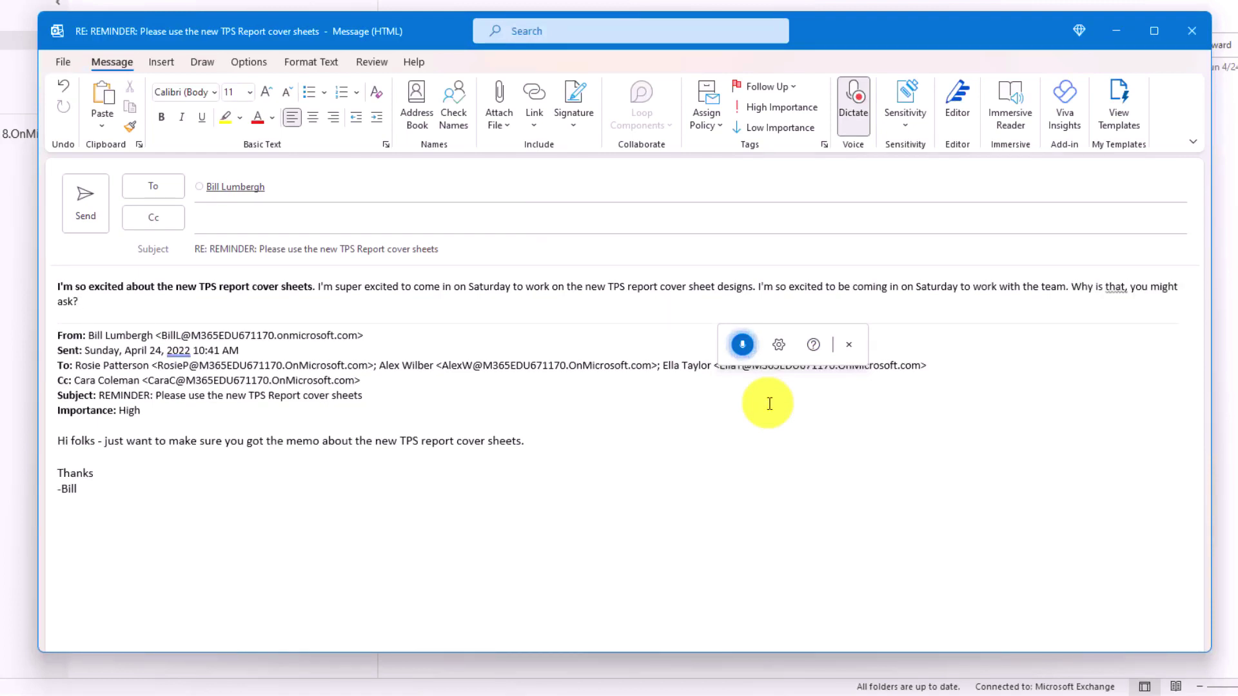
{"action": "left_click", "coordinate": [742, 345]}
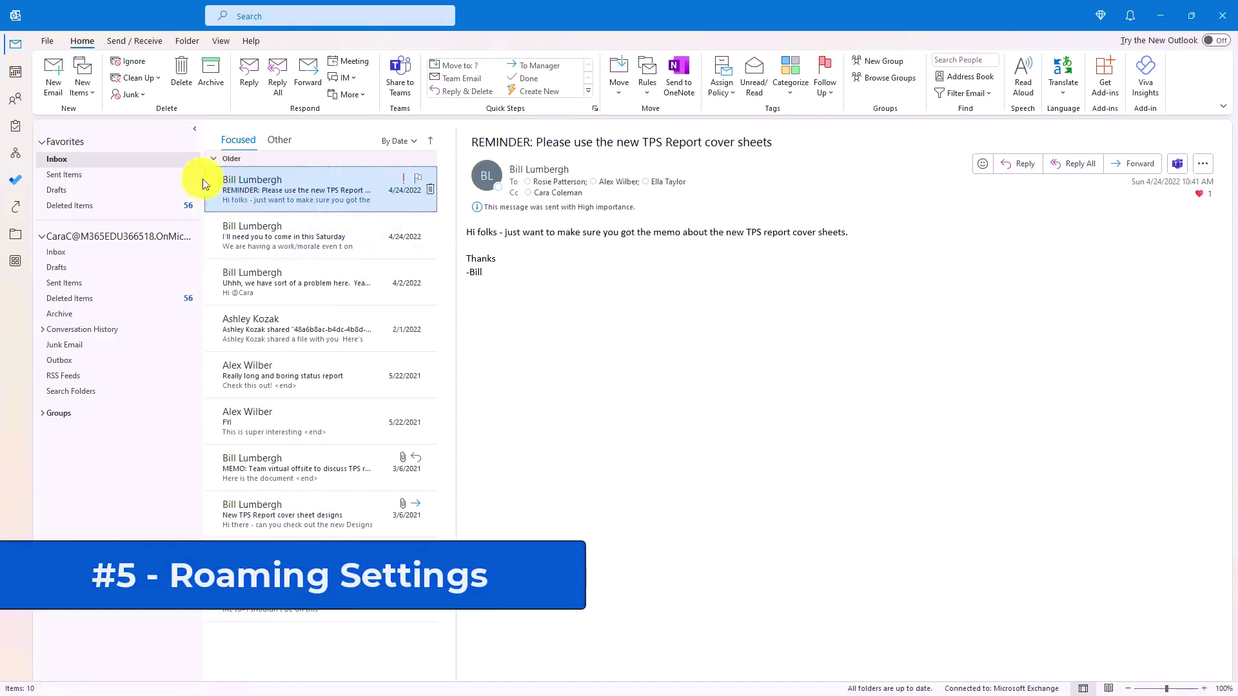
Step: Review the General, Mail and Calendar options, including storing Outlook settings in the cloud
{"action": "left_click", "coordinate": [47, 41]}
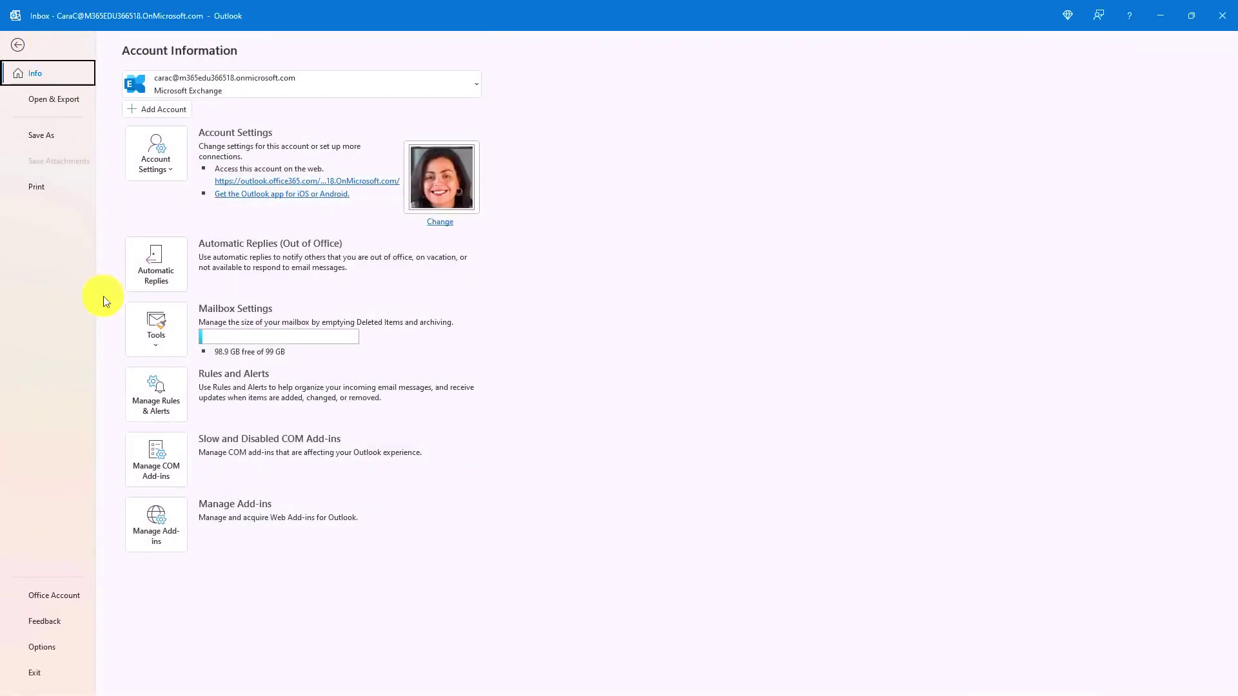
{"action": "left_click", "coordinate": [44, 649]}
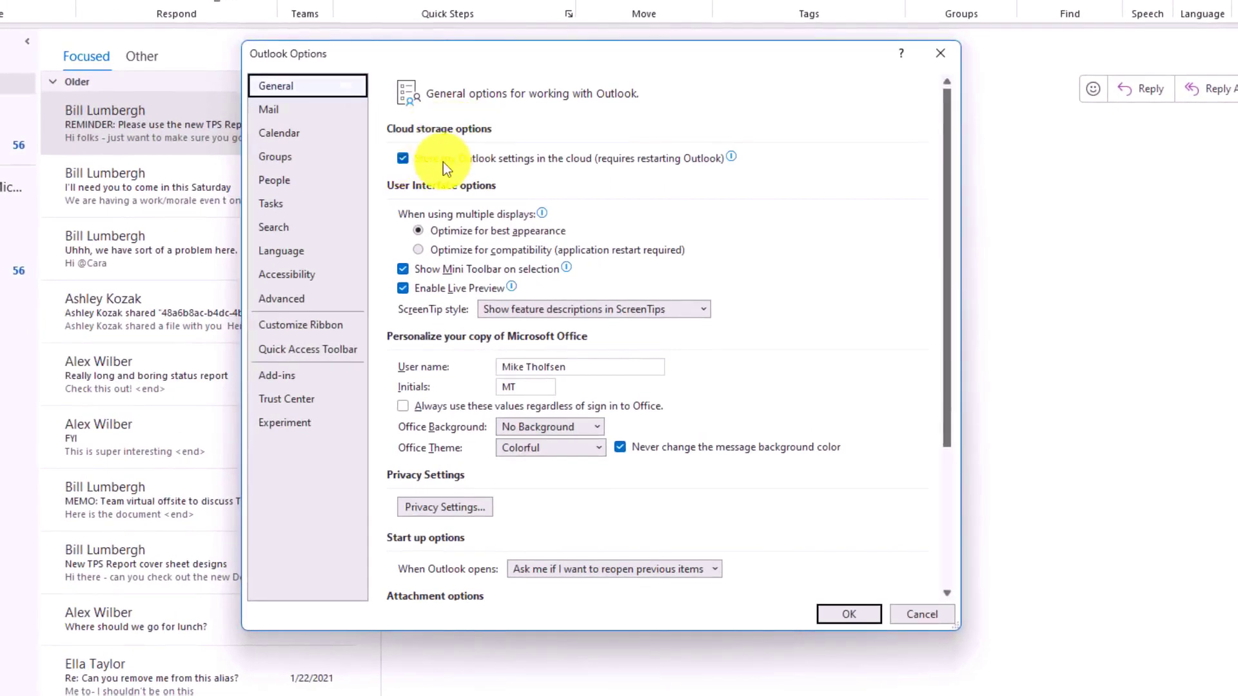
{"action": "mouse_move", "coordinate": [516, 169]}
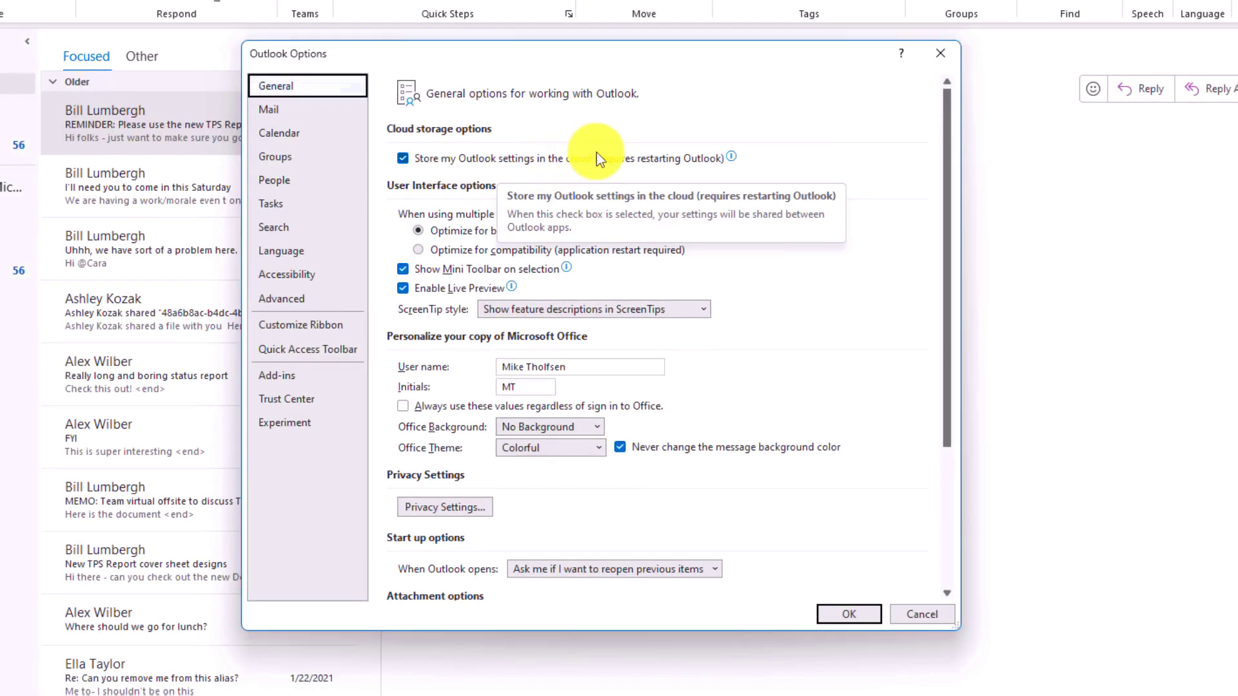
{"action": "left_click", "coordinate": [290, 115]}
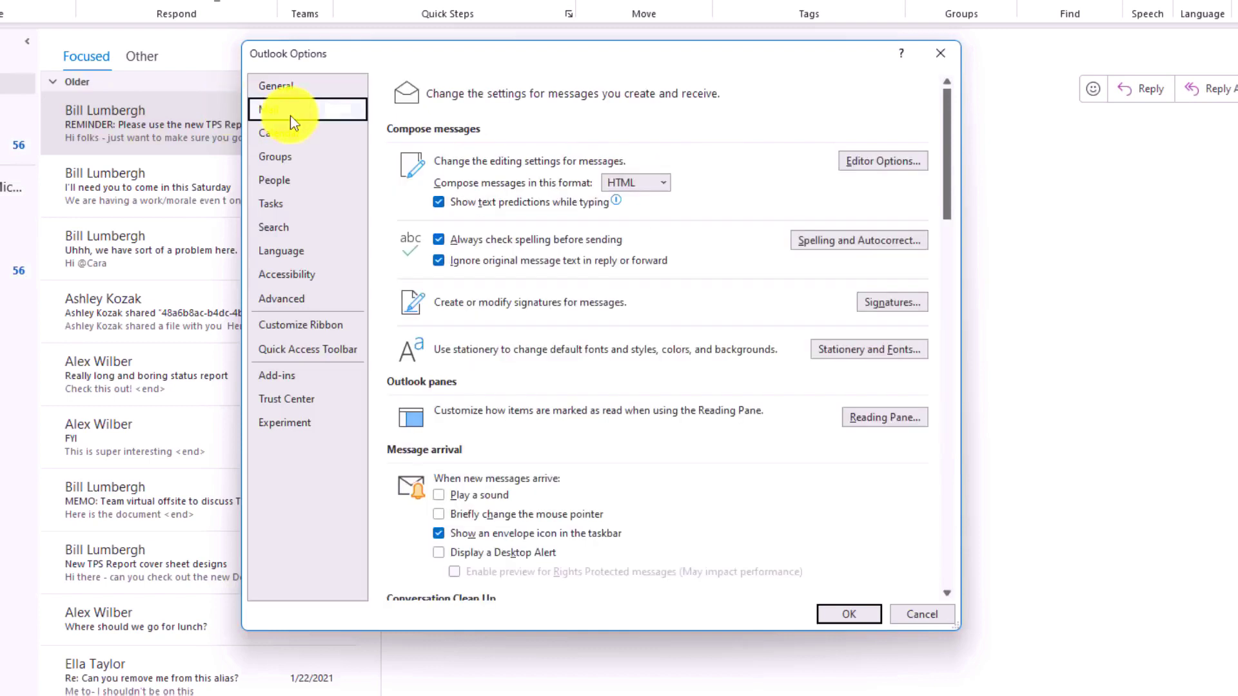
{"action": "left_click", "coordinate": [441, 237]}
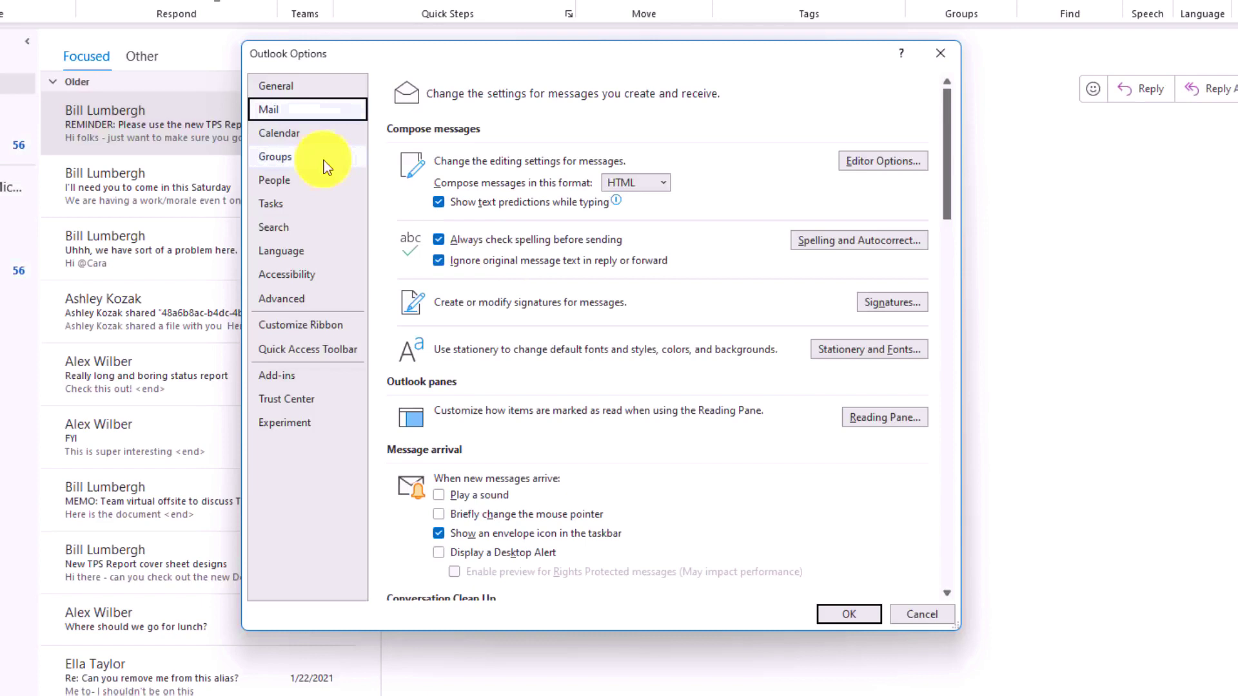
{"action": "left_click", "coordinate": [307, 129]}
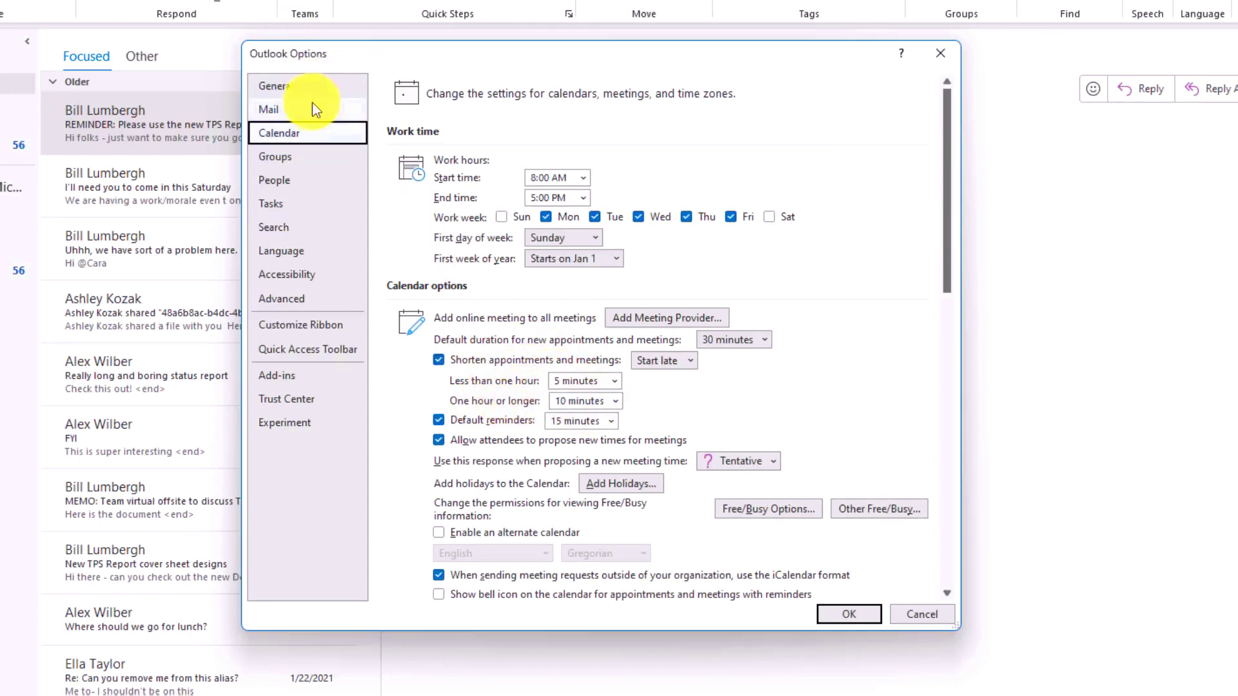
{"action": "left_click", "coordinate": [296, 93]}
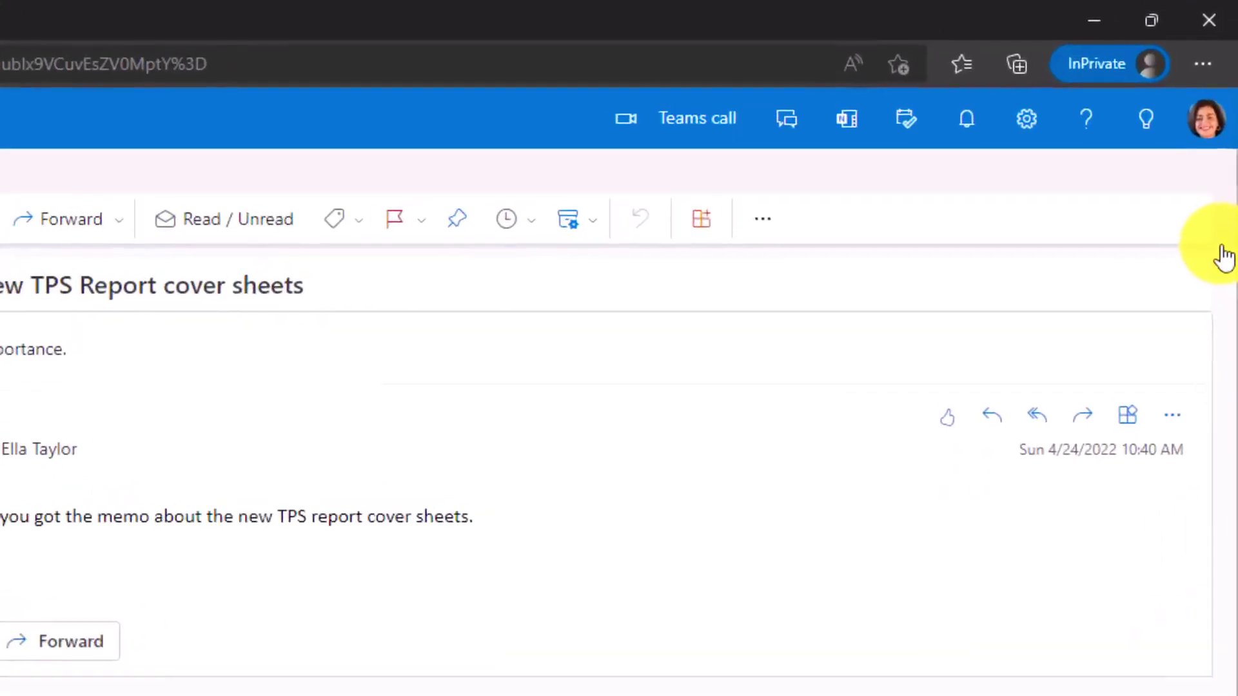
{"action": "left_click", "coordinate": [1222, 252]}
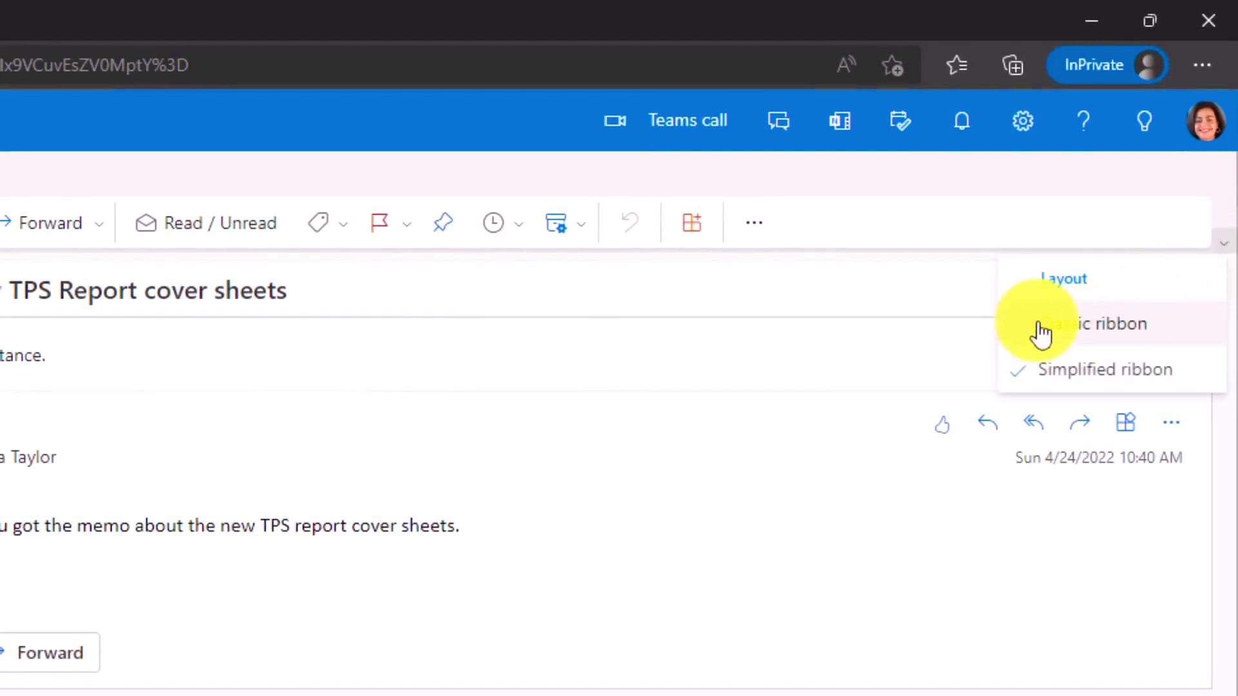
{"action": "left_click", "coordinate": [1040, 326]}
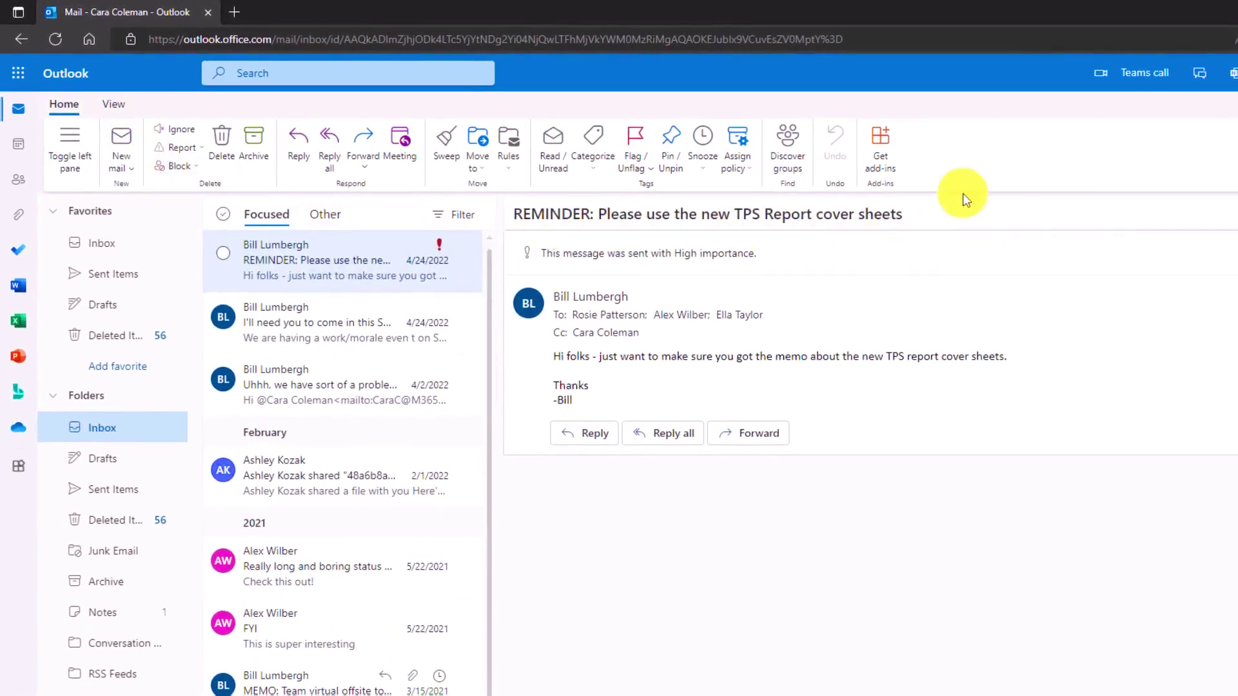
{"action": "left_click", "coordinate": [118, 106]}
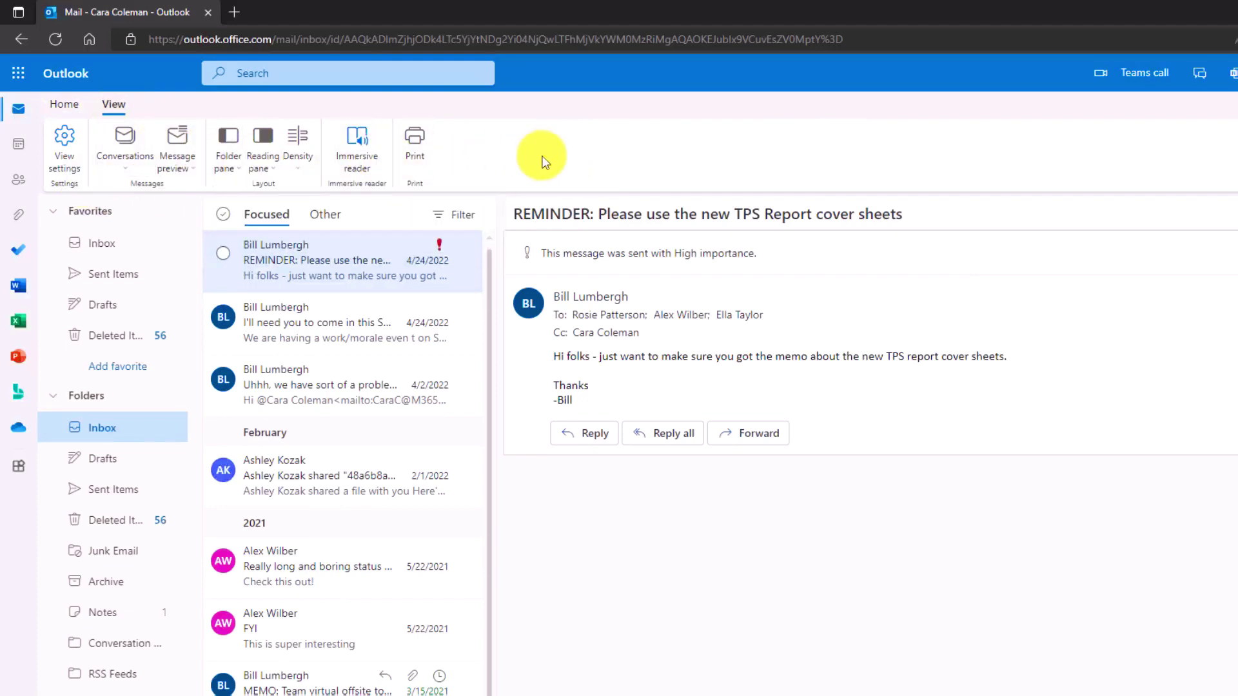
{"action": "left_click", "coordinate": [18, 143]}
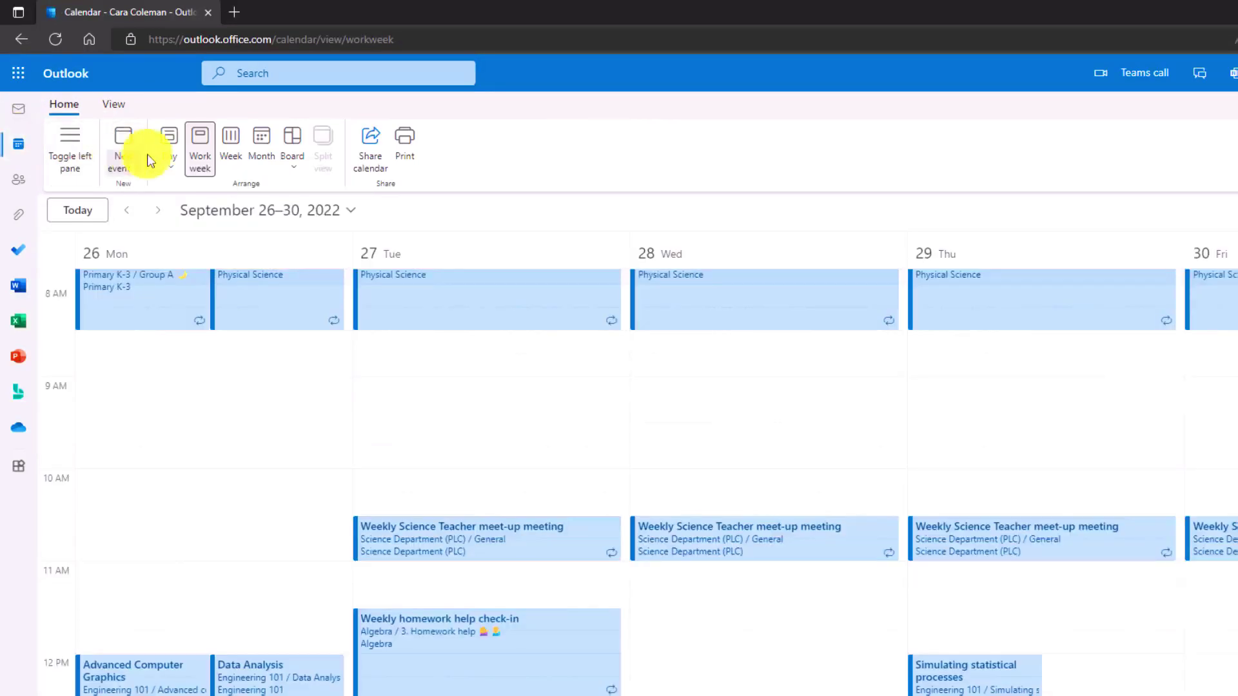
{"action": "left_click", "coordinate": [18, 108]}
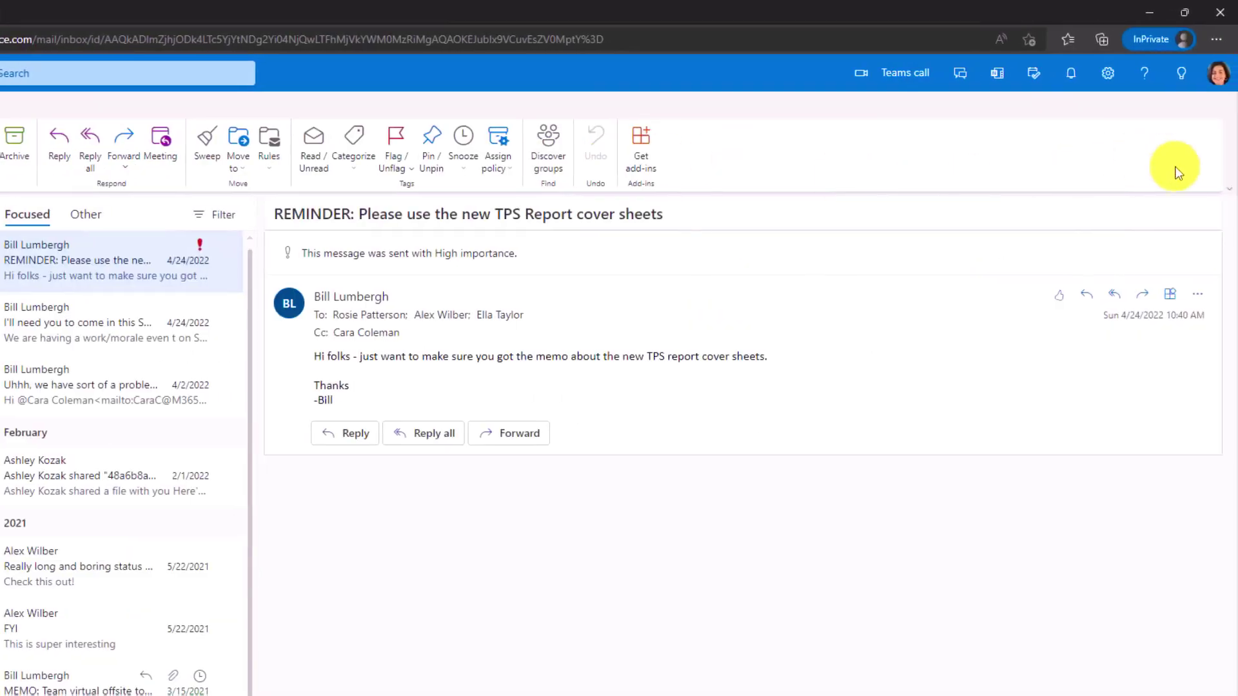
{"action": "left_click", "coordinate": [1229, 189]}
{"action": "left_click", "coordinate": [1164, 267]}
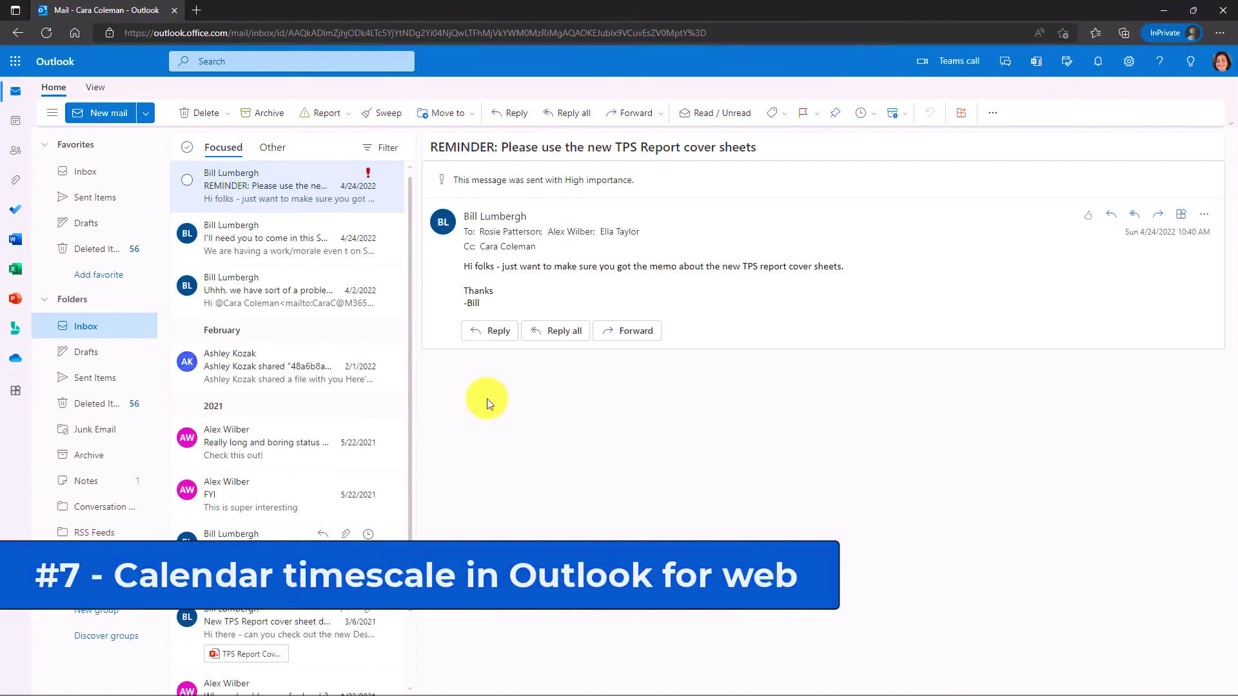
Step: Switch to the calendar and try the 60, 15 and 10-minute time scales
{"action": "left_click", "coordinate": [16, 123]}
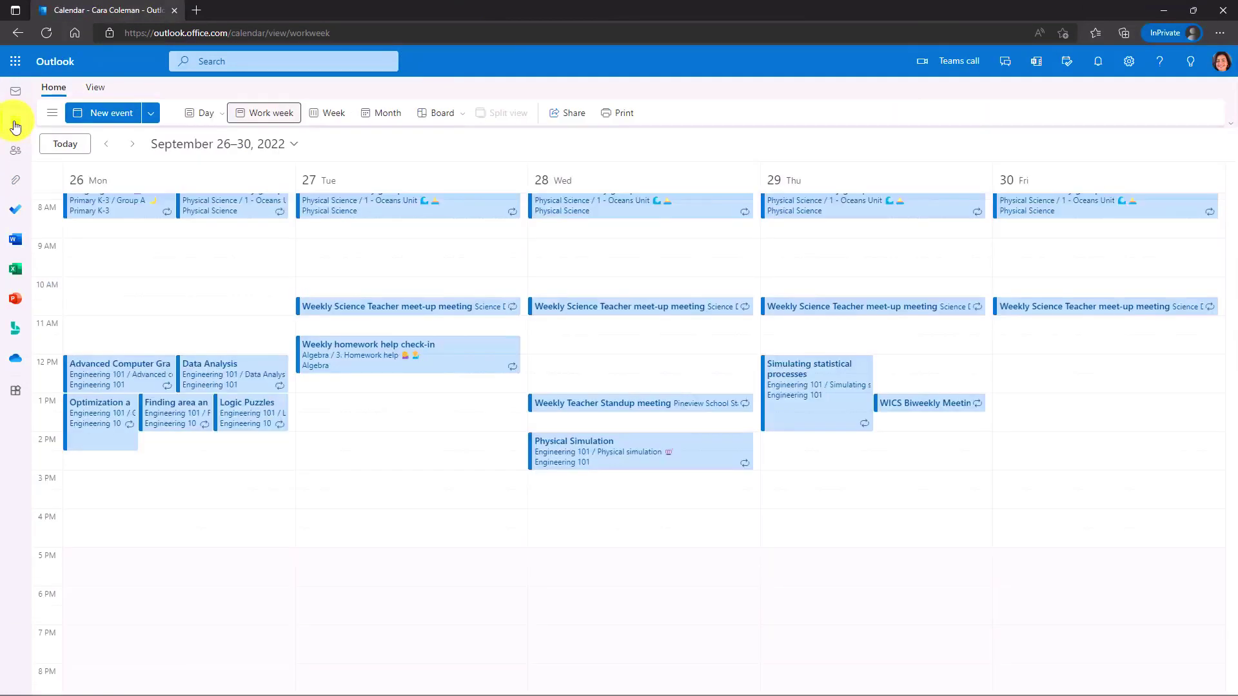
{"action": "left_click", "coordinate": [103, 88]}
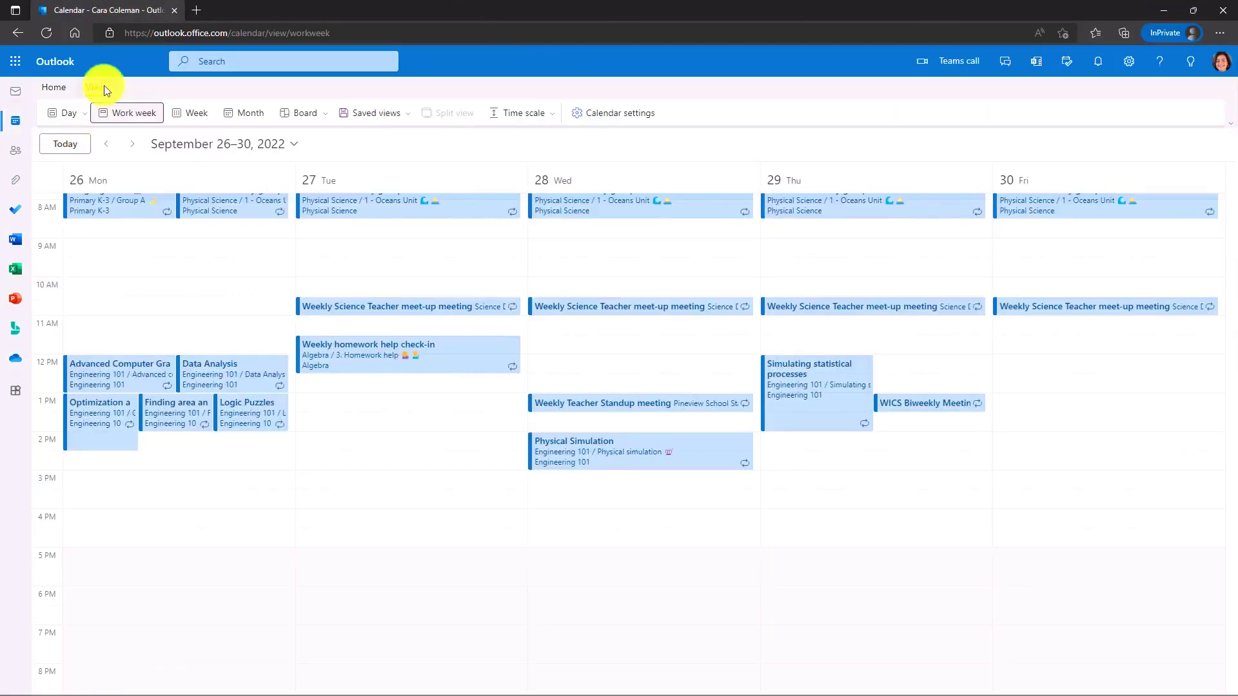
{"action": "left_click", "coordinate": [527, 116]}
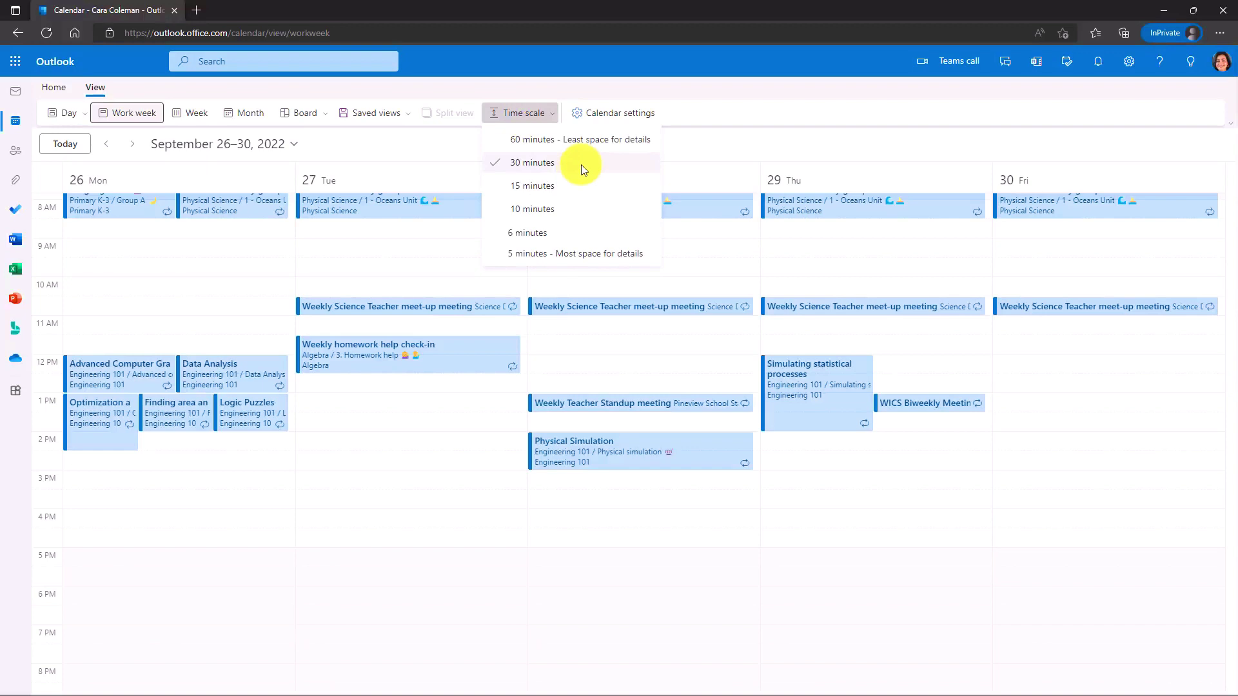
{"action": "left_click", "coordinate": [541, 142]}
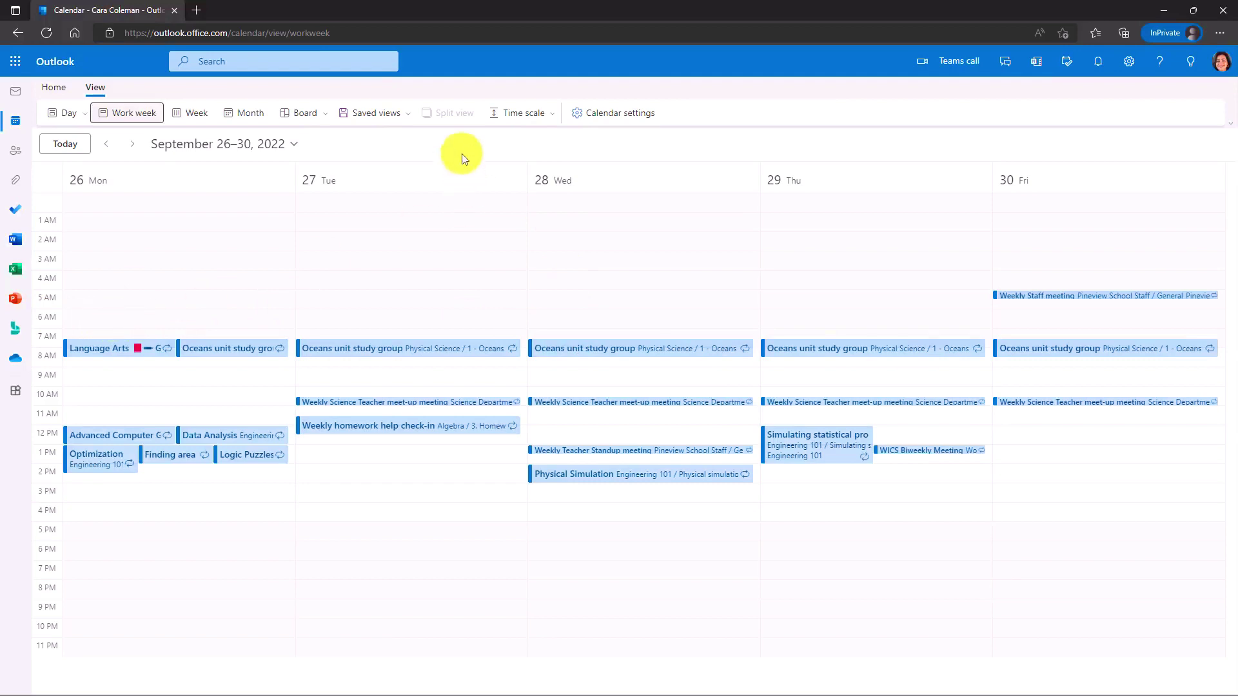
{"action": "left_click", "coordinate": [519, 113]}
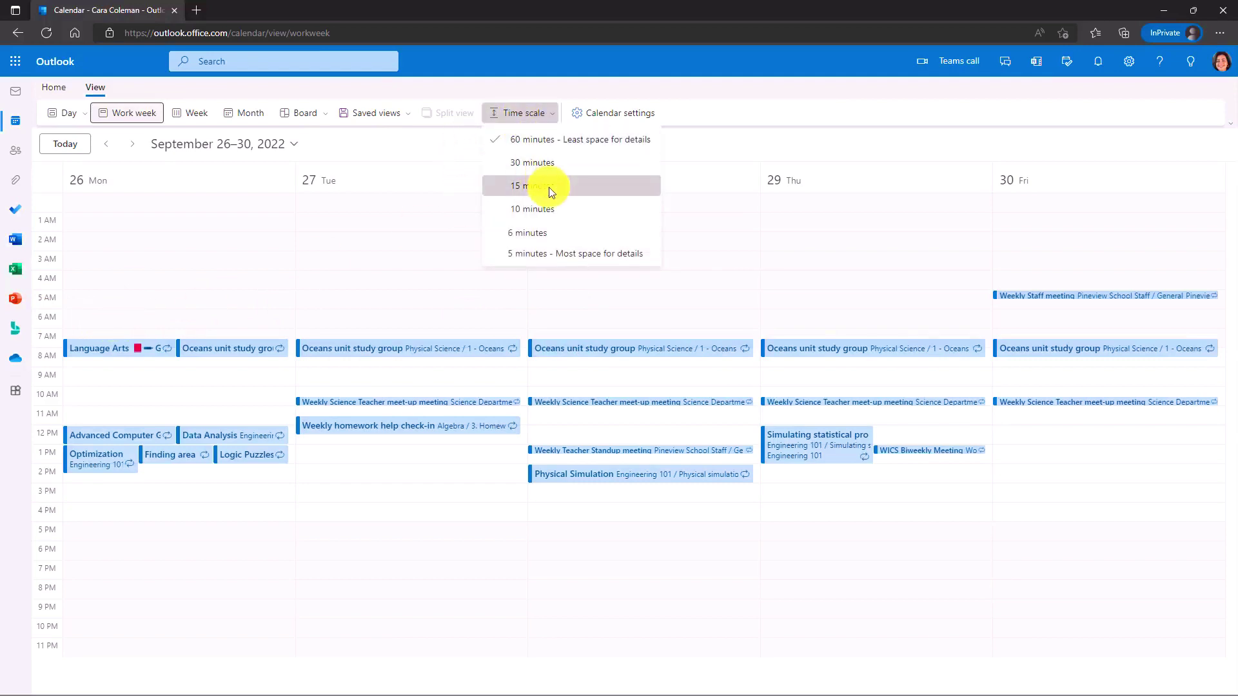
{"action": "left_click", "coordinate": [548, 187]}
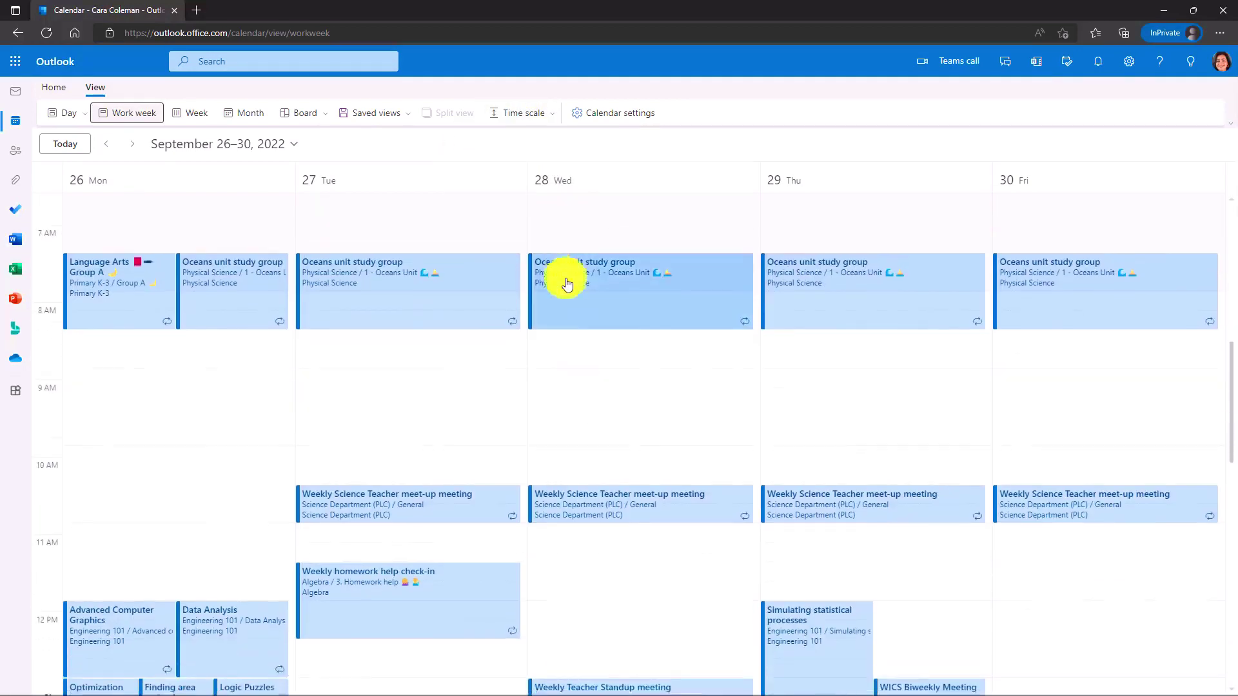
{"action": "left_click", "coordinate": [524, 114]}
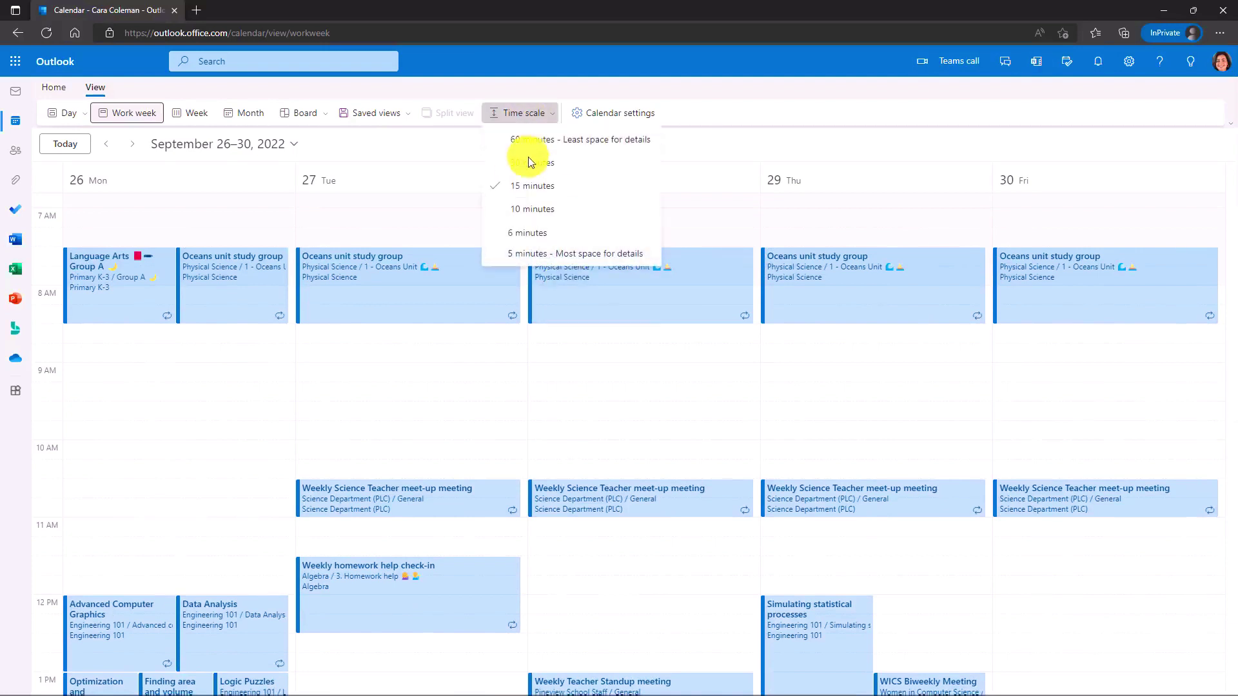
{"action": "left_click", "coordinate": [539, 209]}
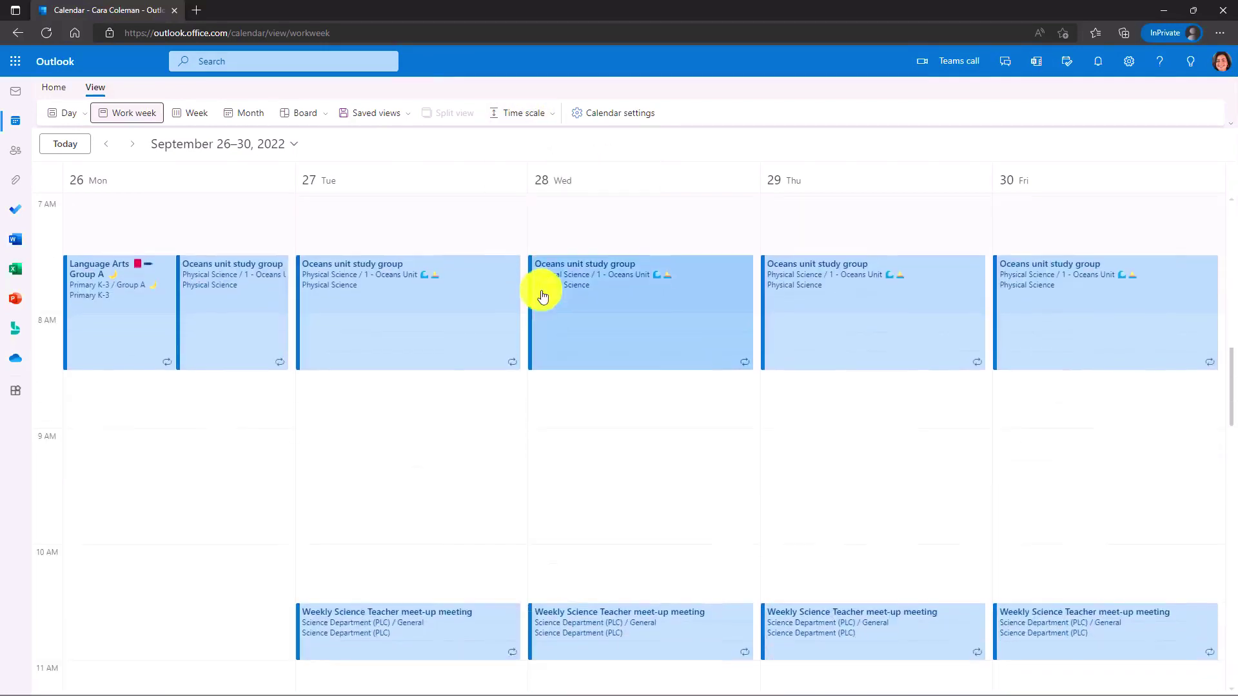
{"action": "left_click", "coordinate": [523, 114]}
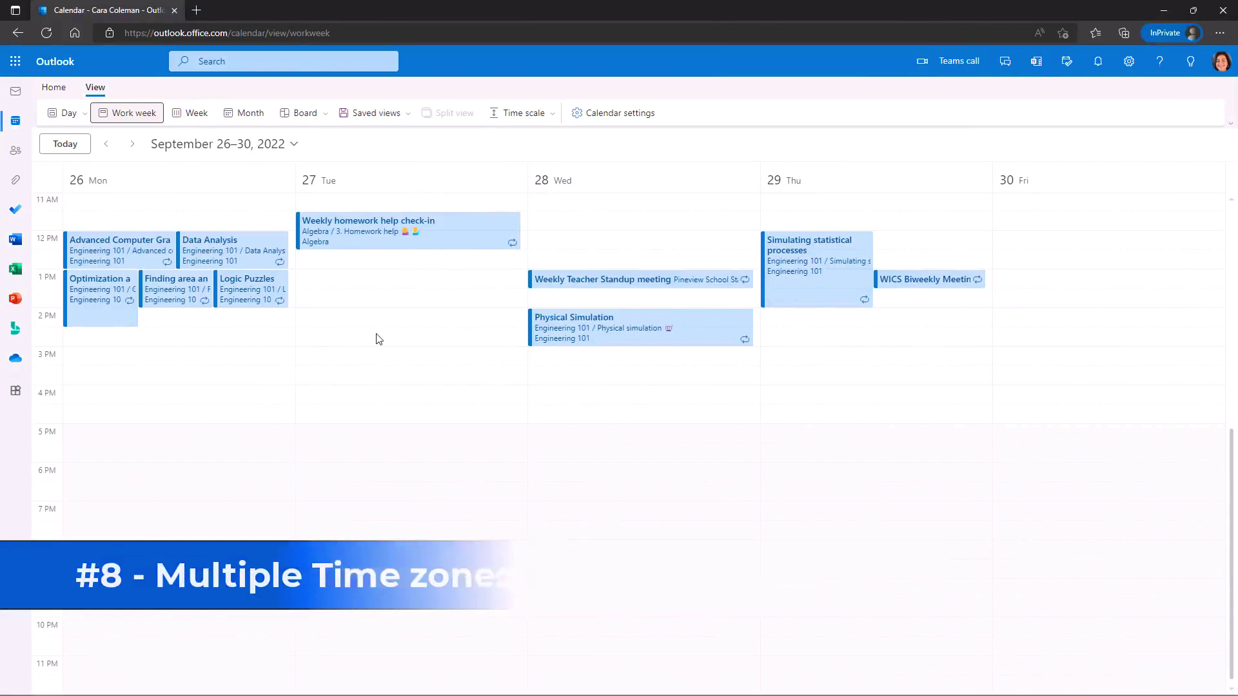
Step: Add New Delhi (UTC+05:30) as an extra calendar time zone
{"action": "left_click", "coordinate": [609, 118]}
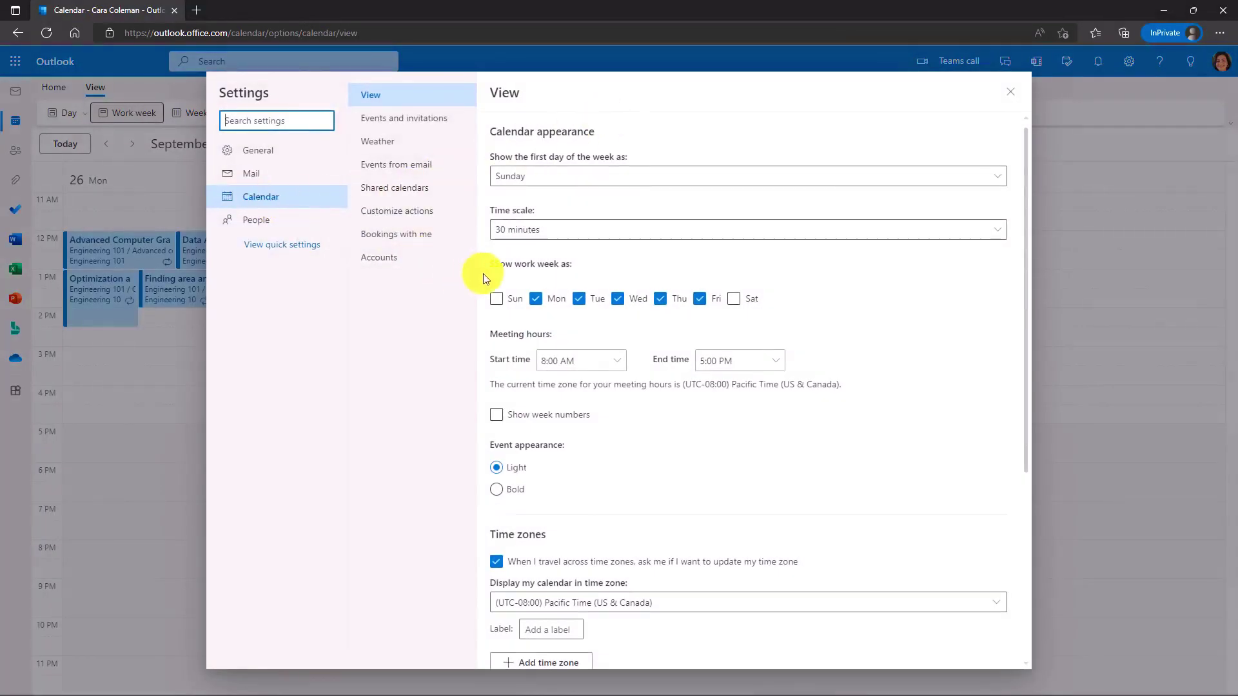
{"action": "scroll", "coordinate": [603, 336], "scroll_direction": "down", "scroll_amount": 3}
{"action": "scroll", "coordinate": [604, 339], "scroll_direction": "down", "scroll_amount": 1}
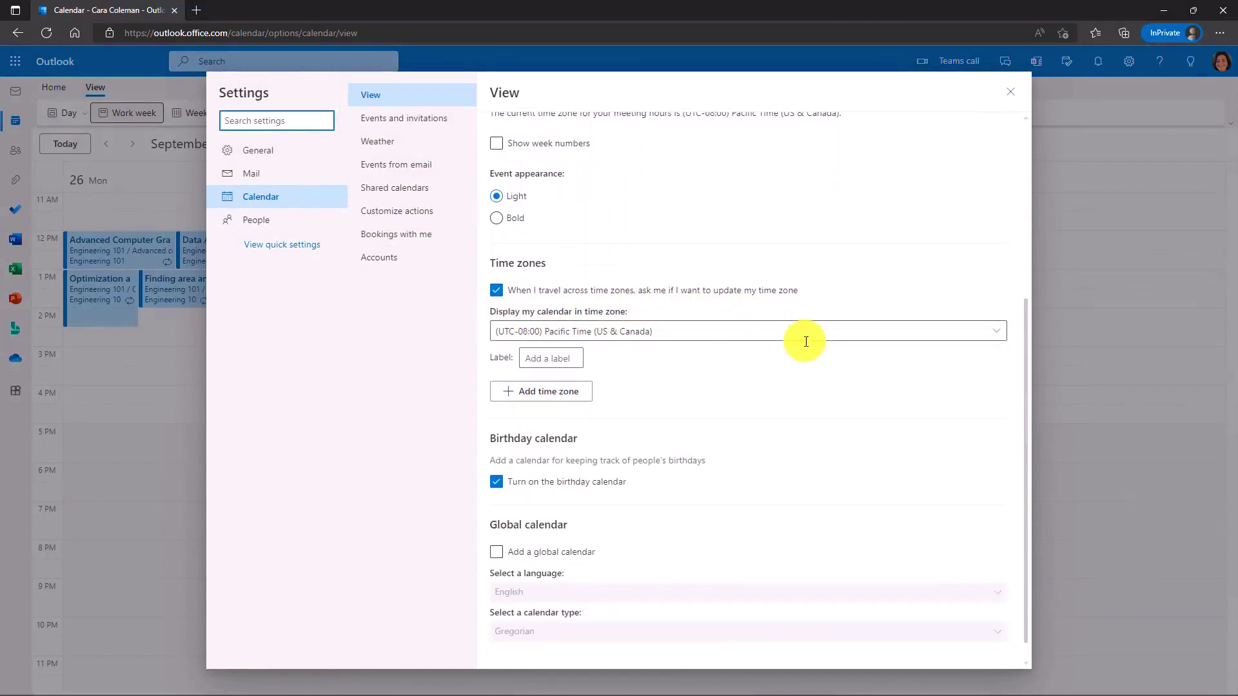
{"action": "left_click", "coordinate": [544, 391]}
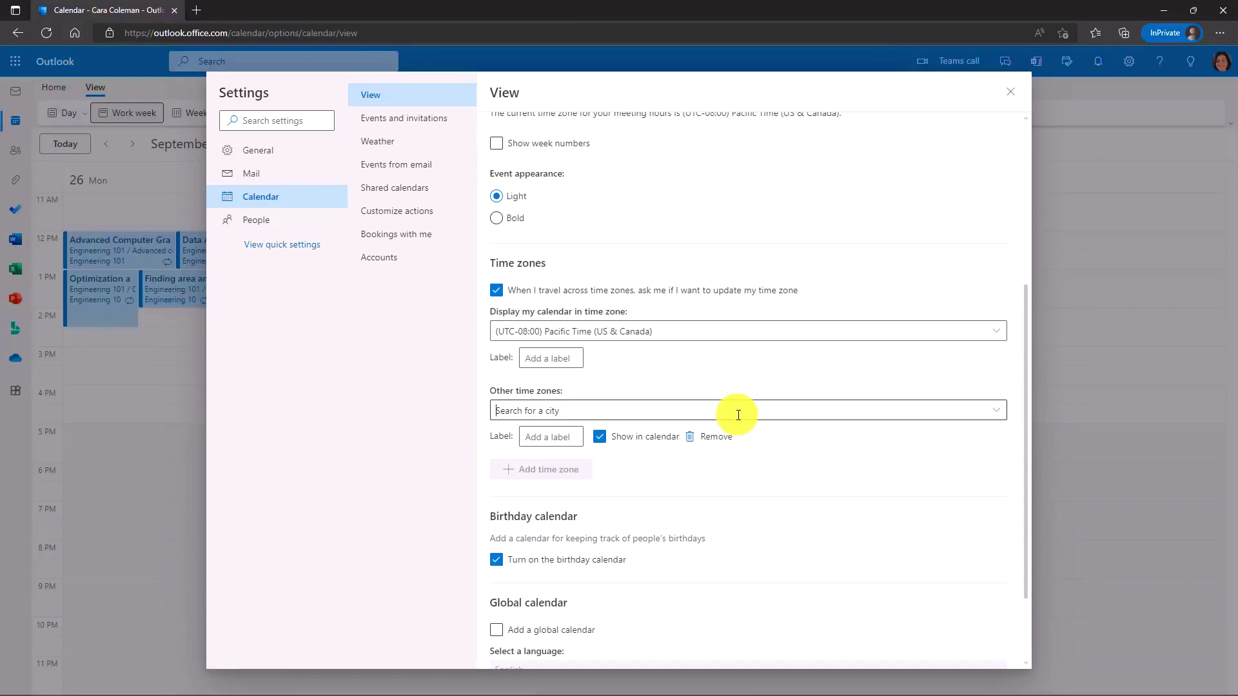
{"action": "type", "text": "Delhi"}
{"action": "left_click", "coordinate": [547, 529]}
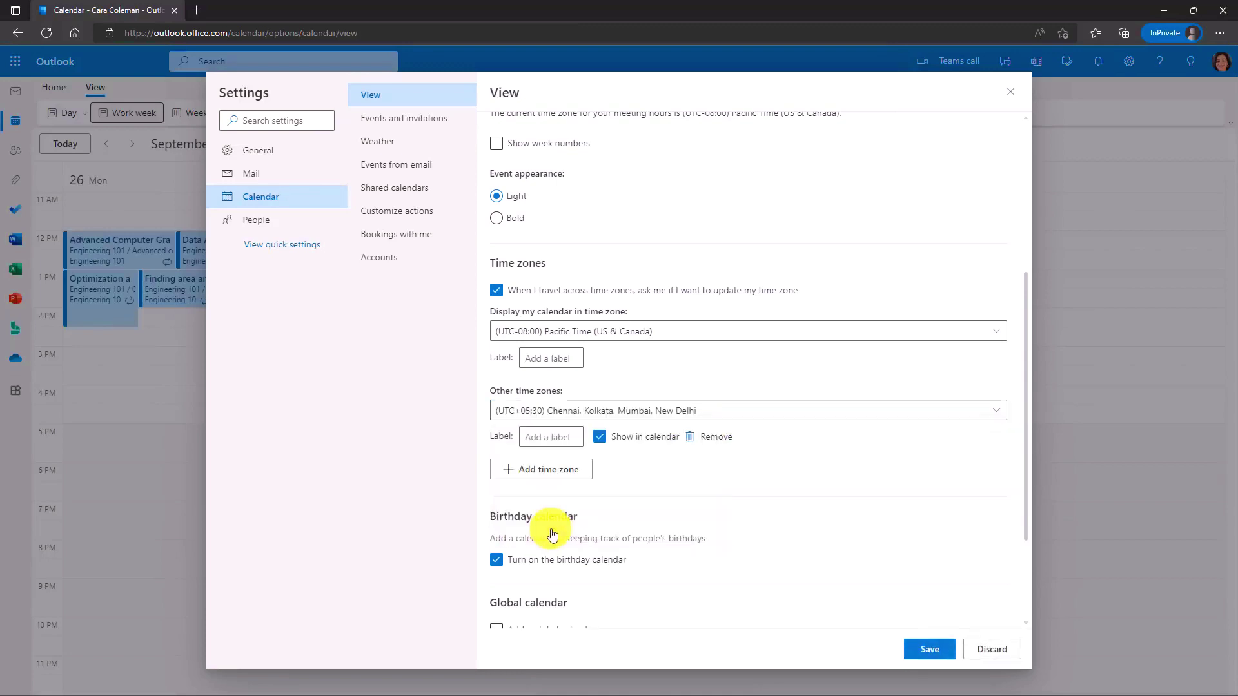
Step: Add Beijing (UTC+08:00) as a second extra time zone and save the settings
{"action": "left_click", "coordinate": [539, 480]}
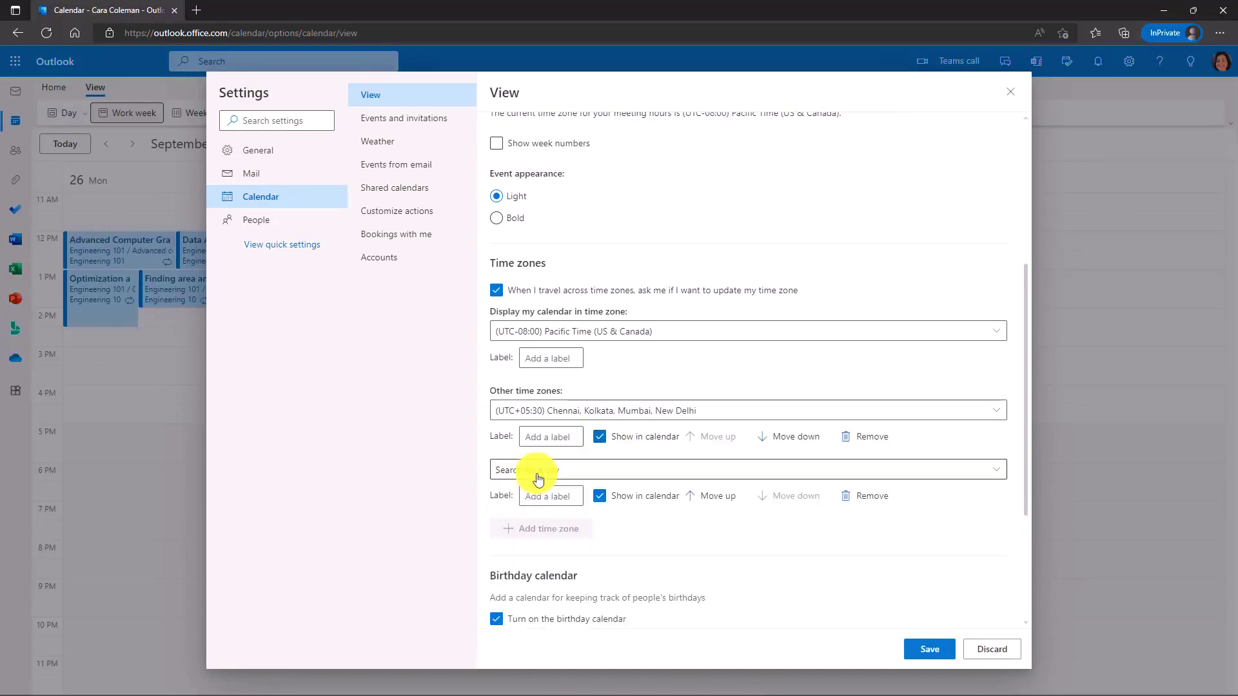
{"action": "left_click", "coordinate": [583, 497]}
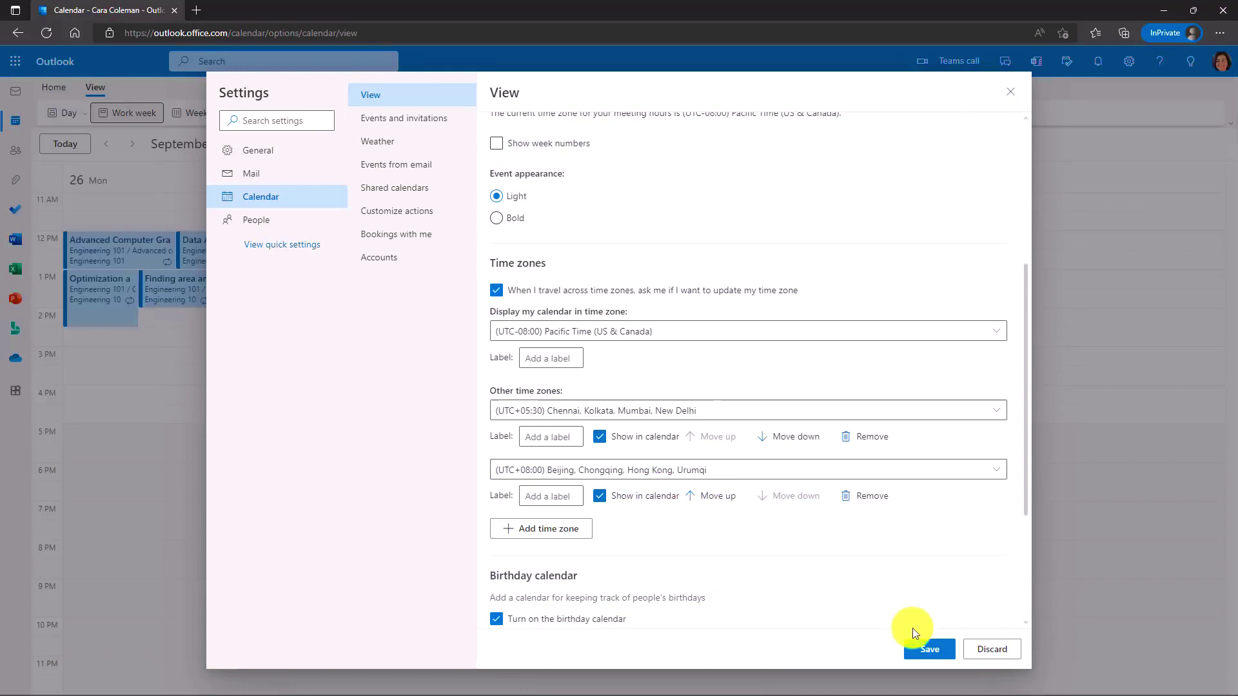
{"action": "left_click", "coordinate": [927, 648]}
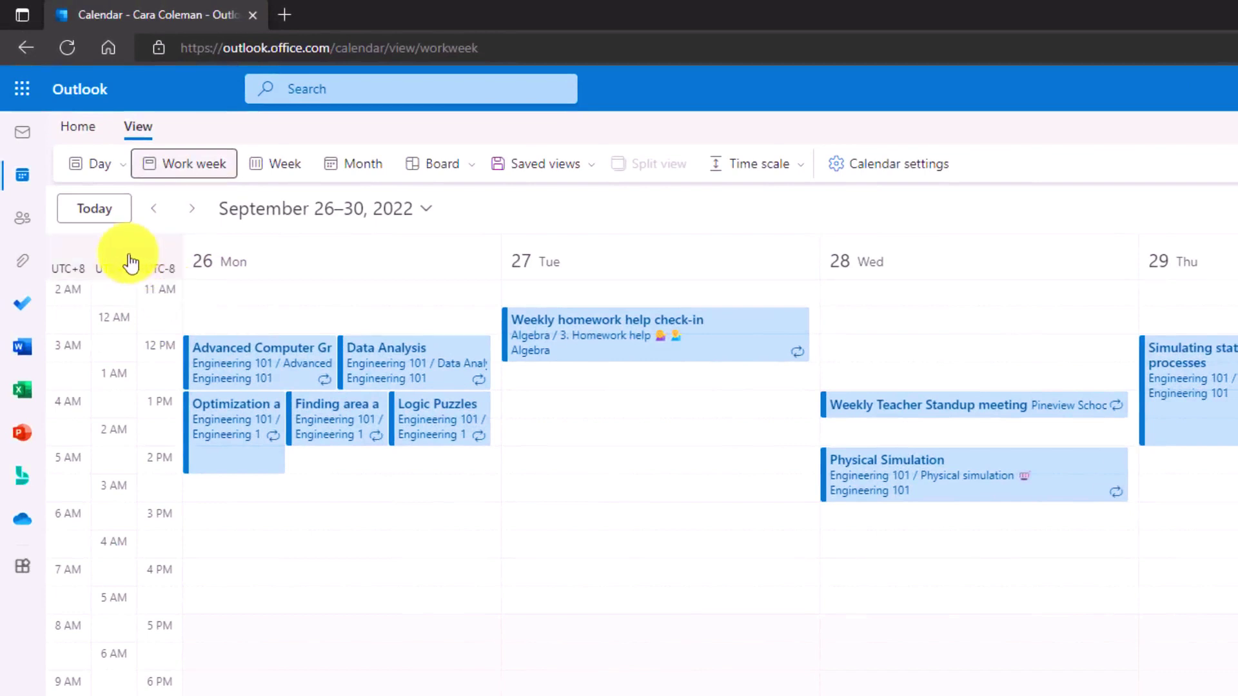
{"action": "left_click", "coordinate": [96, 265]}
{"action": "mouse_move", "coordinate": [91, 296]}
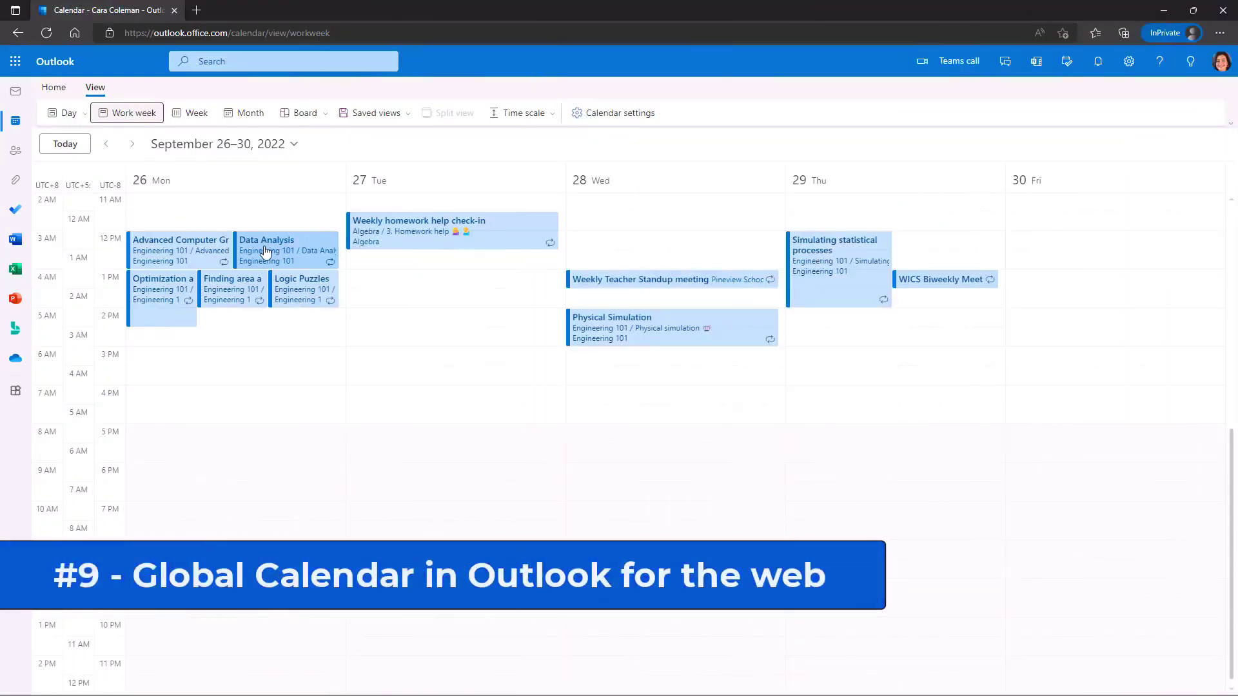
Step: Turn on a global calendar of type Hijri, save, and close the settings
{"action": "left_click", "coordinate": [616, 115]}
{"action": "scroll", "coordinate": [603, 580], "scroll_direction": "down", "scroll_amount": 6}
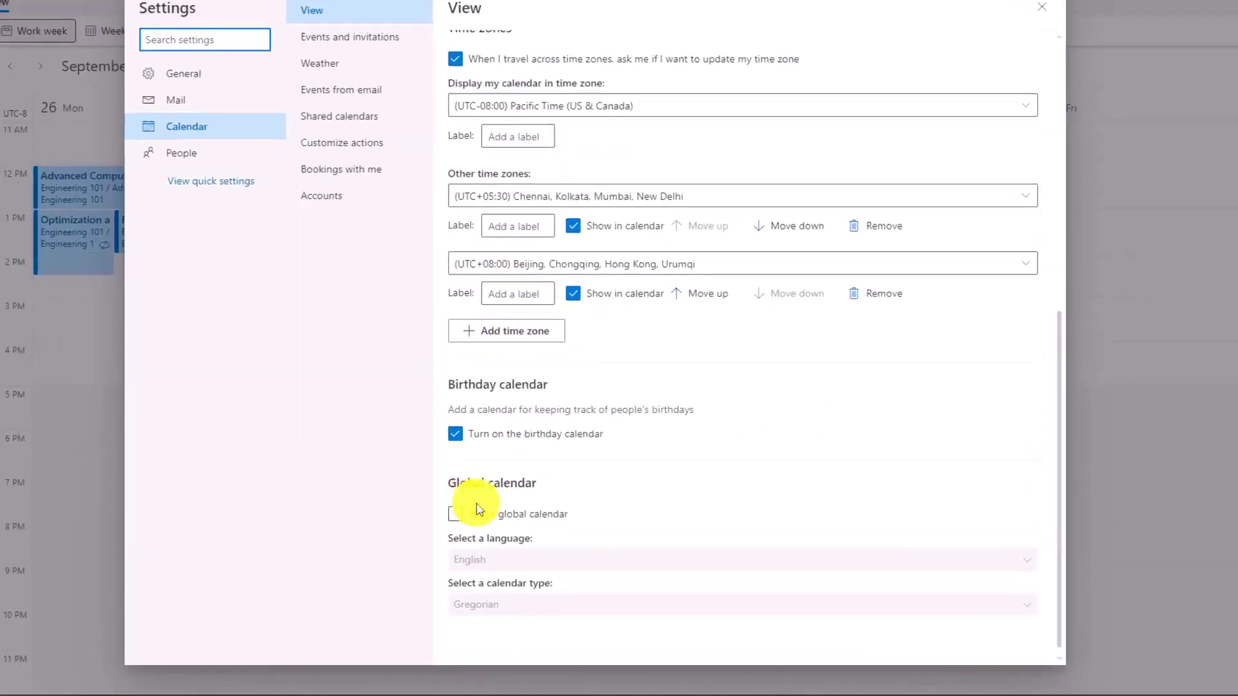
{"action": "left_click", "coordinate": [496, 537]}
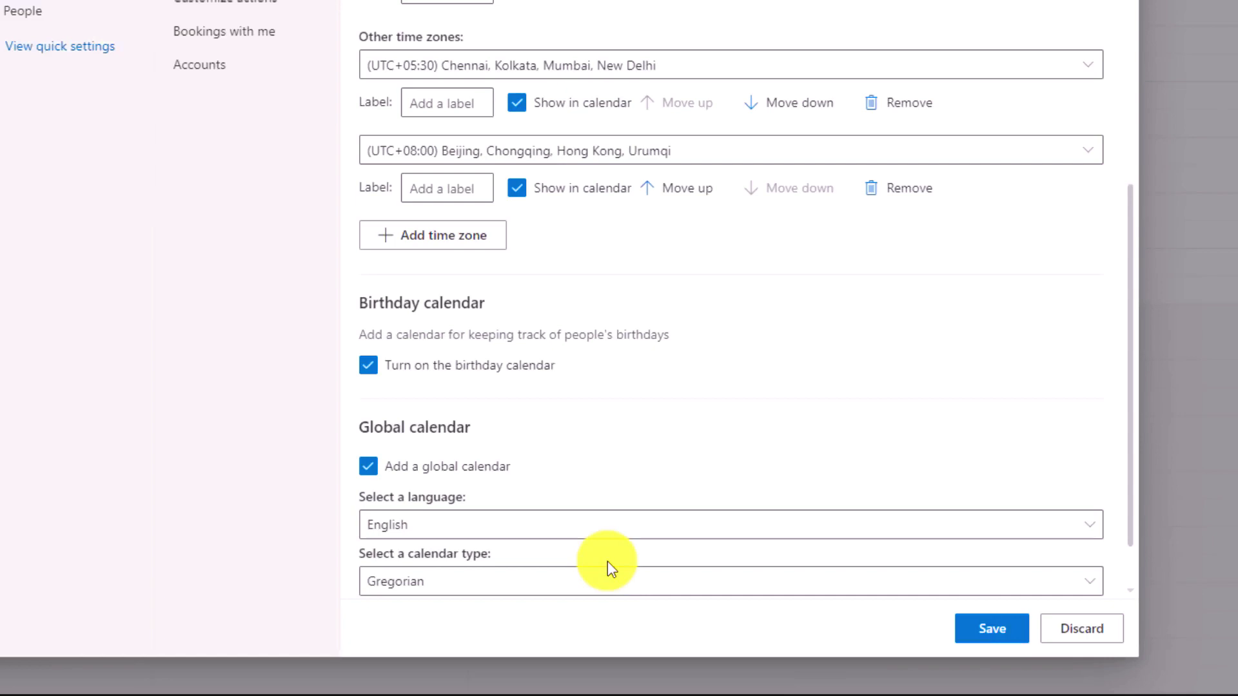
{"action": "left_click", "coordinate": [616, 586]}
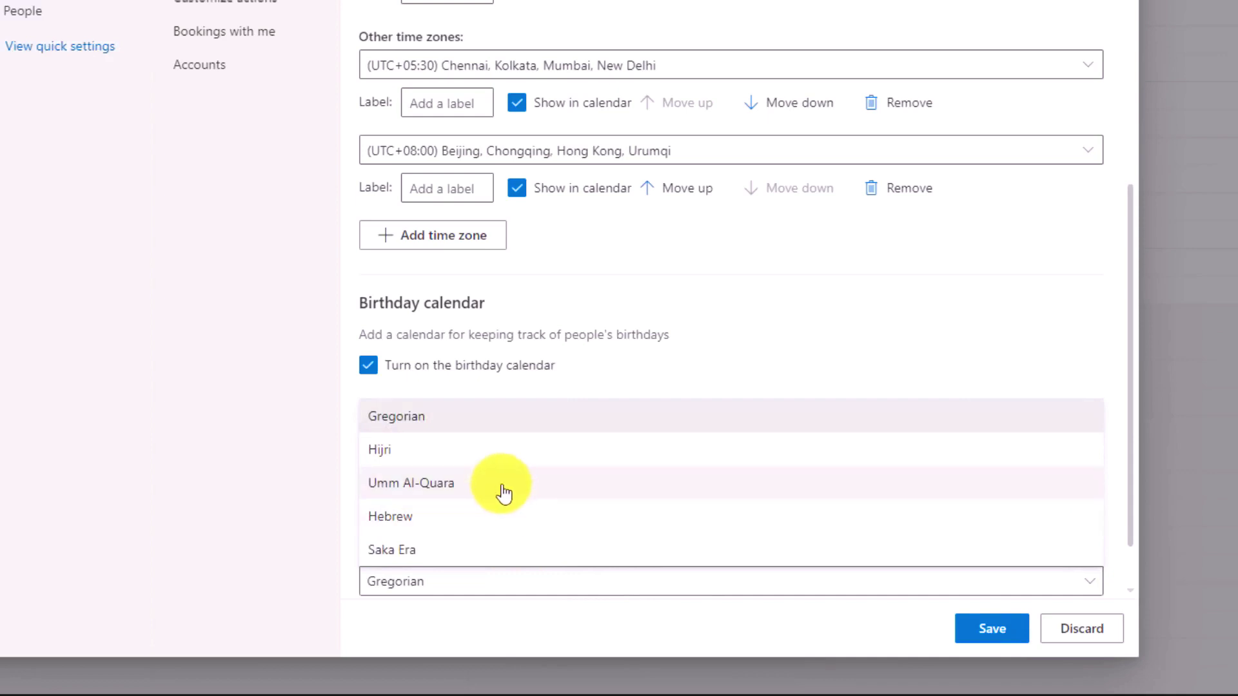
{"action": "left_click", "coordinate": [428, 456]}
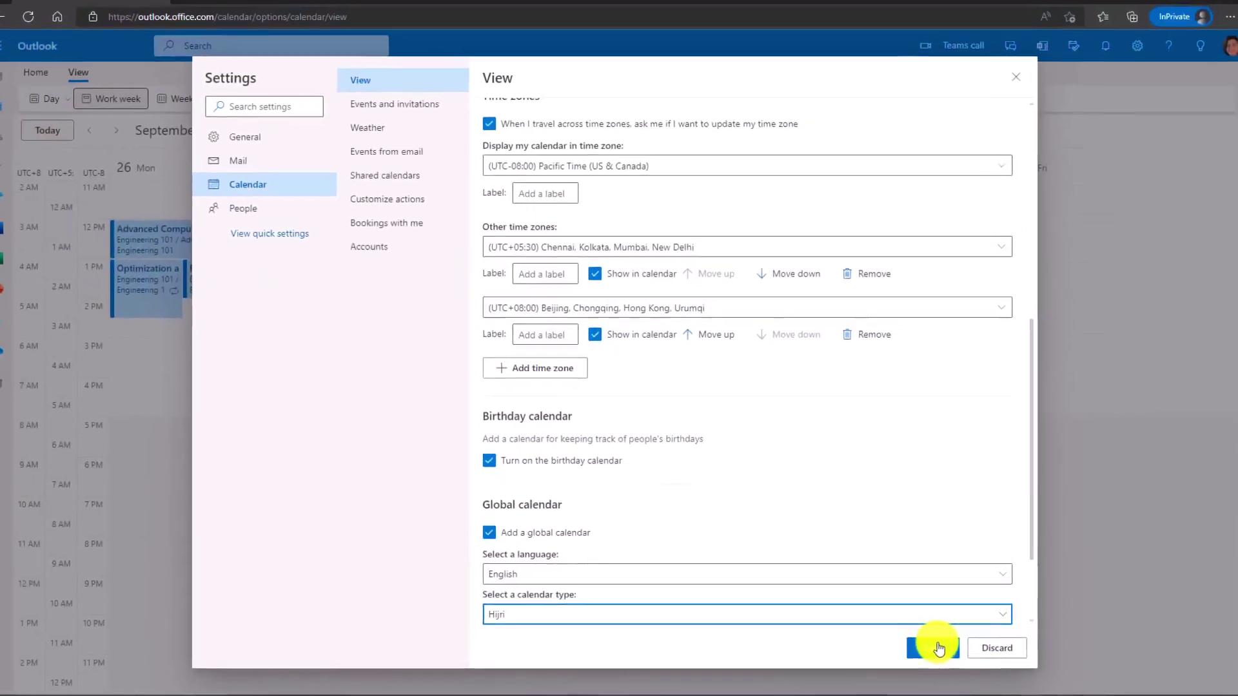
{"action": "left_click", "coordinate": [992, 629]}
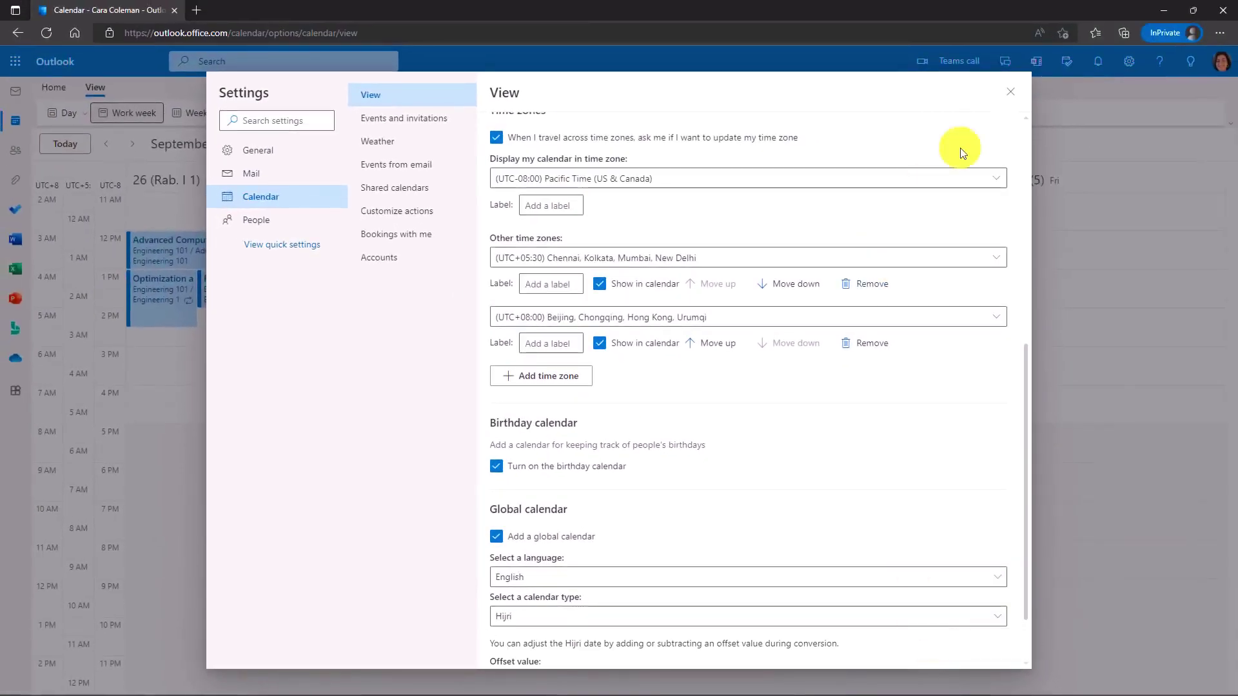
{"action": "left_click", "coordinate": [1009, 91]}
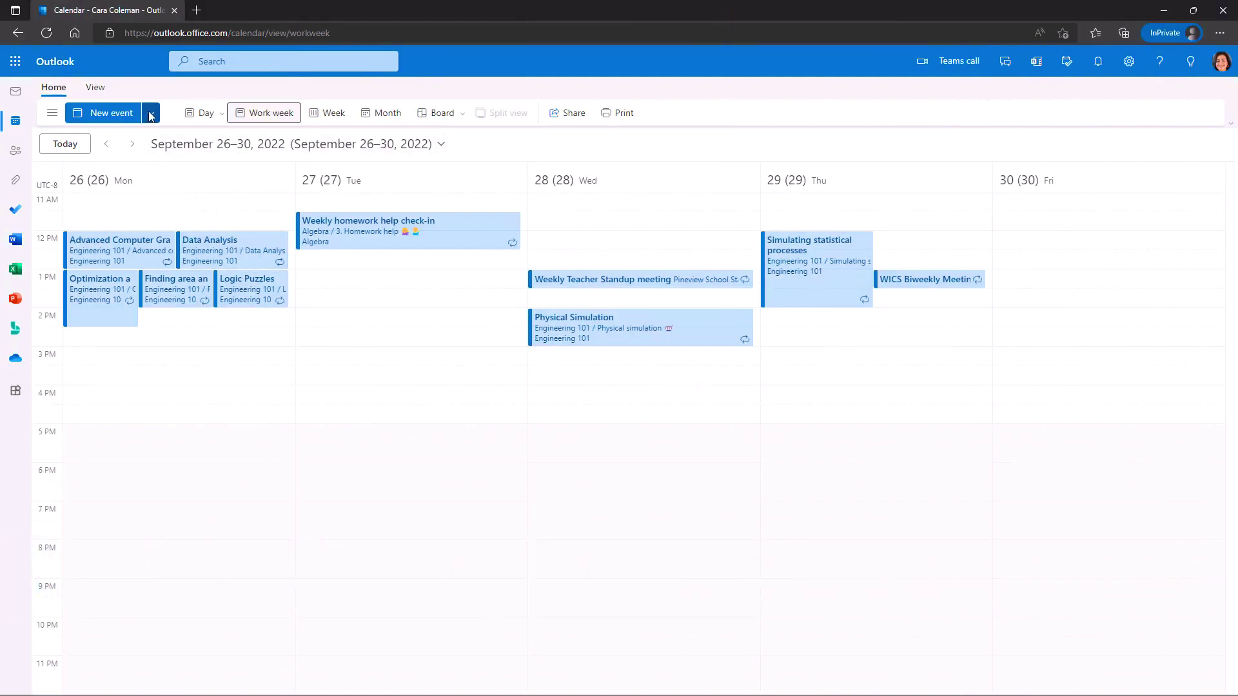
Step: Create a new event titled 'TPS Report offsite' with a heart icon
{"action": "left_click", "coordinate": [118, 115]}
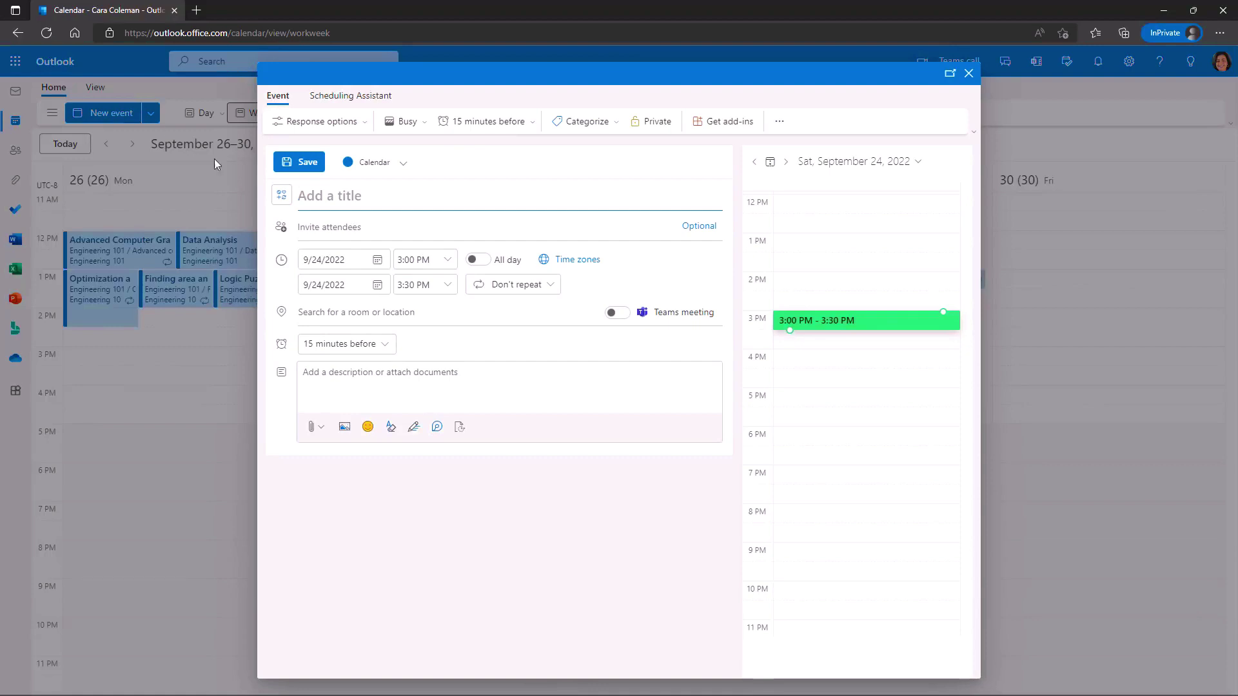
{"action": "type", "text": "TPS Report offsite"}
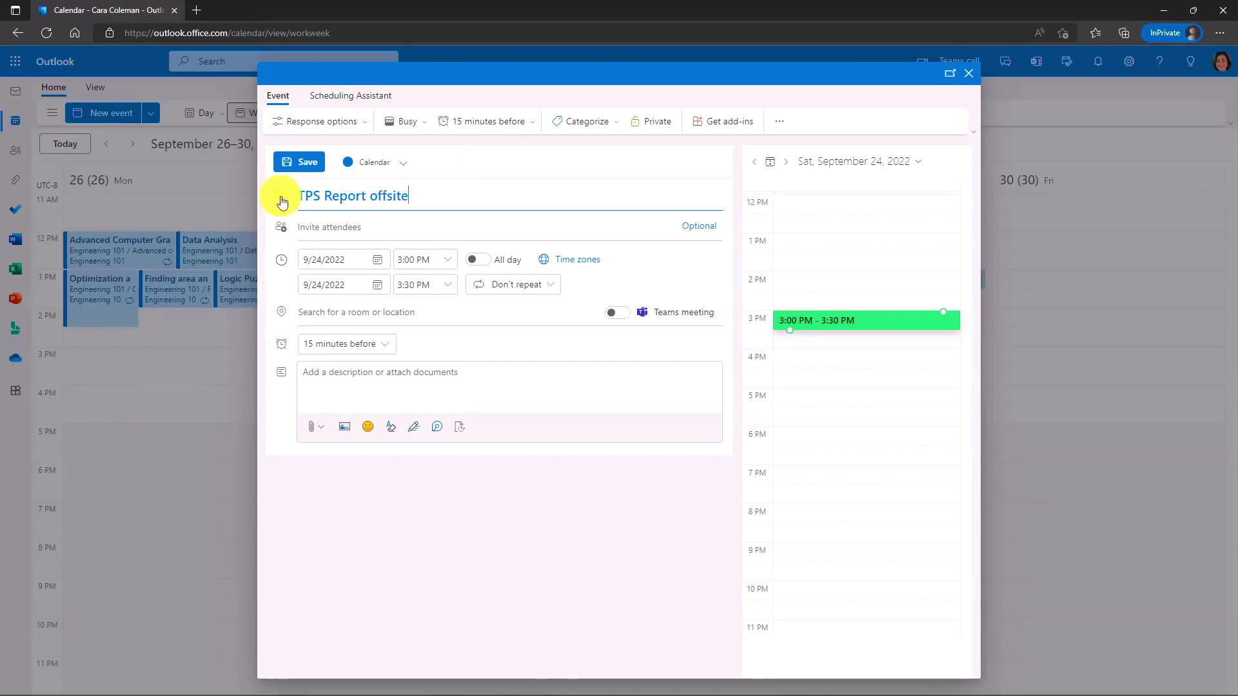
{"action": "left_click", "coordinate": [282, 197]}
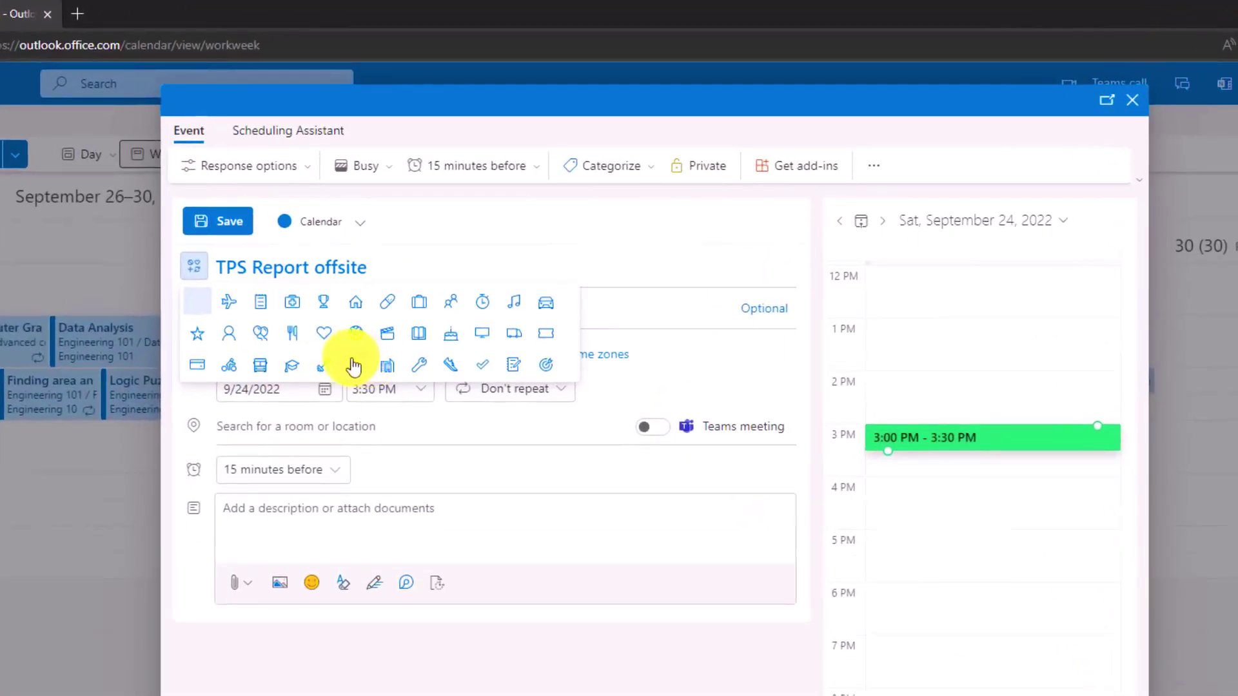
{"action": "left_click", "coordinate": [328, 331]}
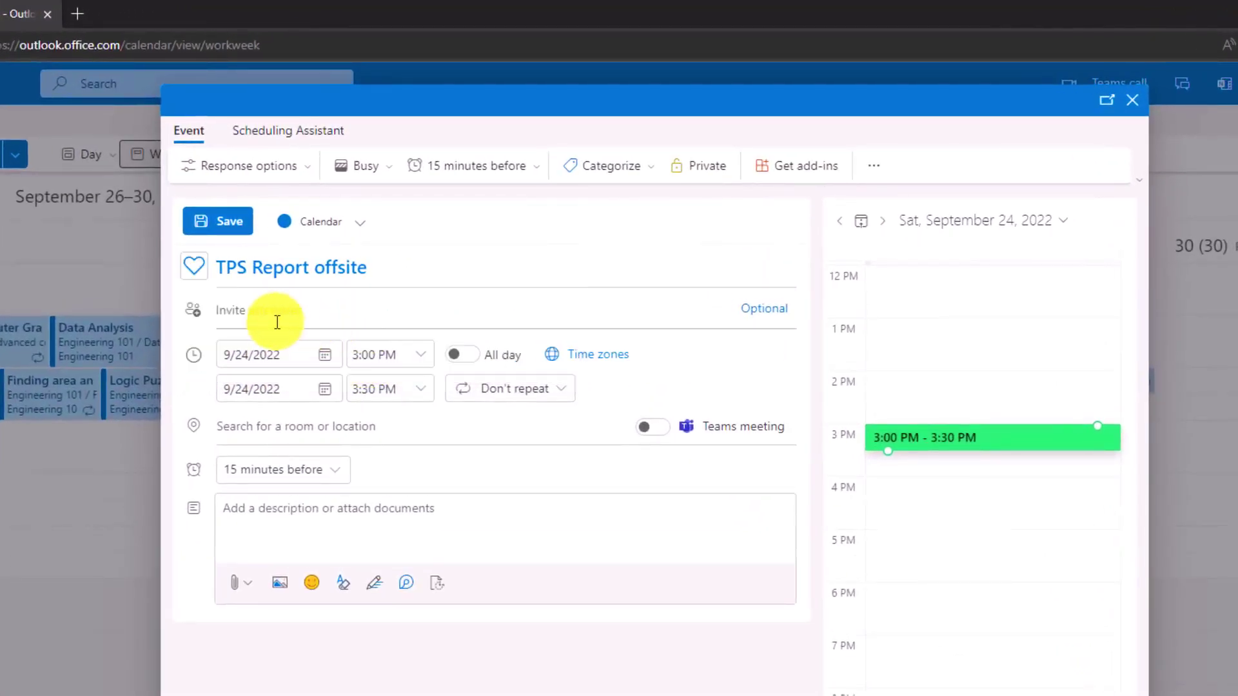
Step: Invite two colleagues, pick the Monday 8:30–9:00 AM suggested time, and send it
{"action": "left_click", "coordinate": [255, 308]}
{"action": "type", "text": "Cara"}
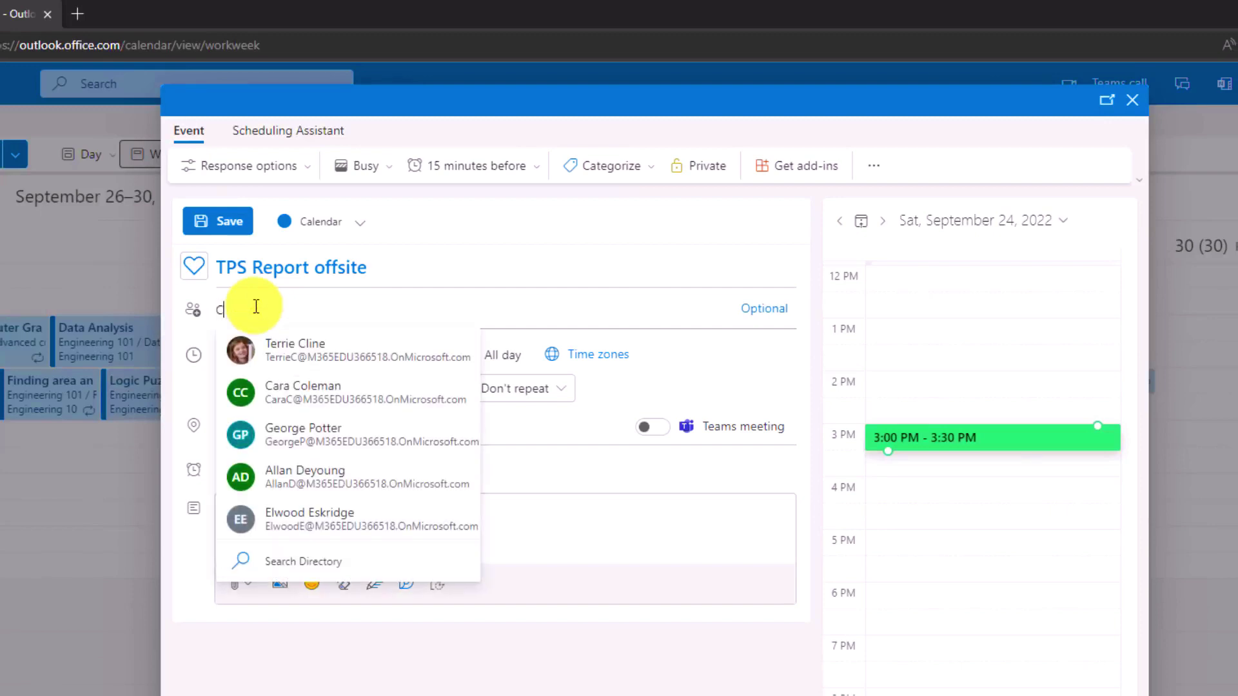
{"action": "key", "text": "Return"}
{"action": "type", "text": "an A"}
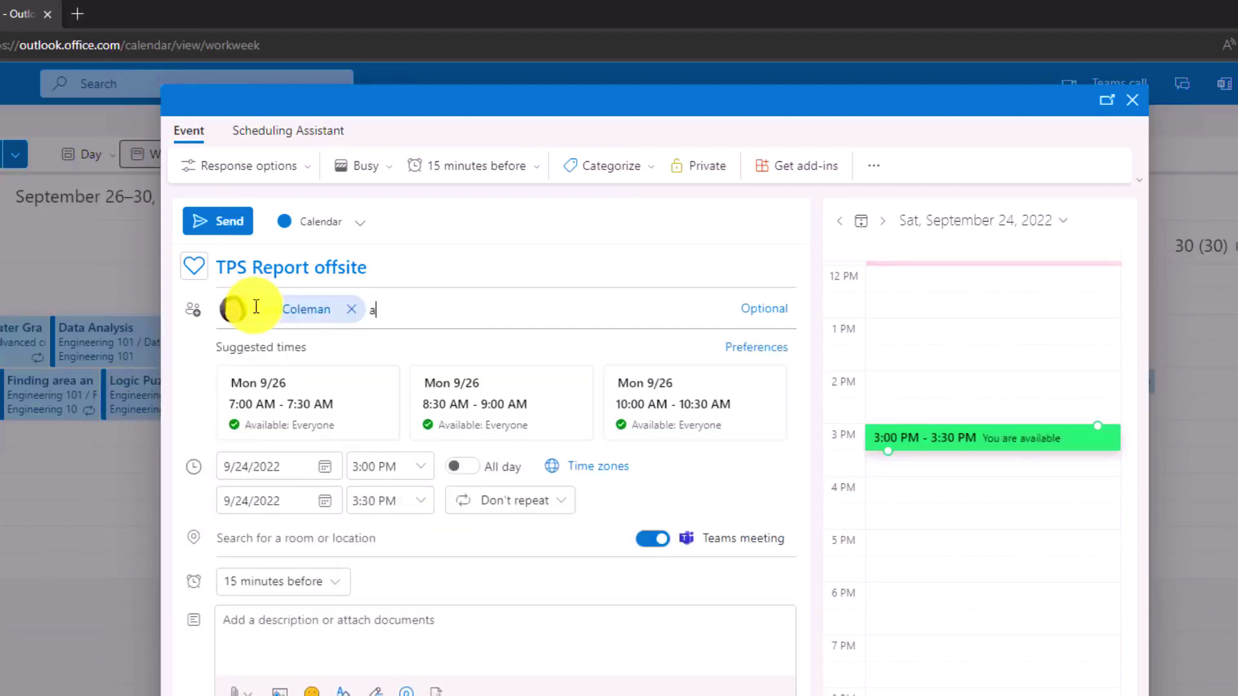
{"action": "type", "text": "lex"}
{"action": "key", "text": "Return"}
{"action": "left_click", "coordinate": [484, 400]}
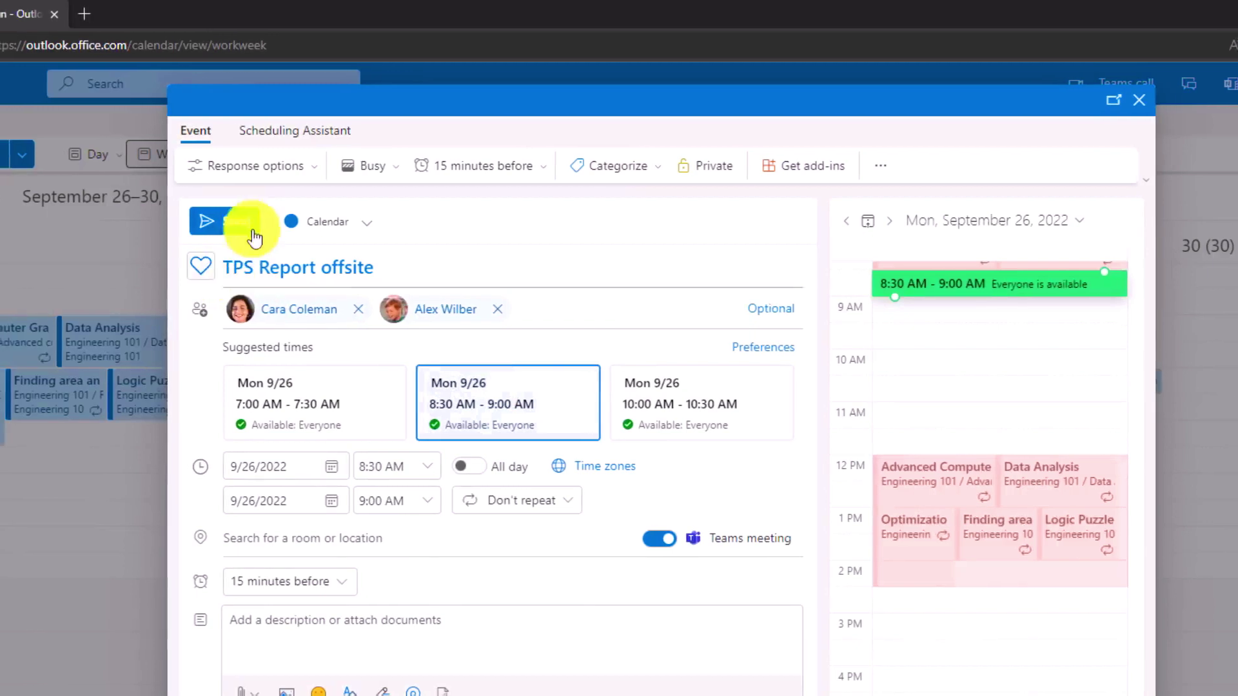
{"action": "left_click", "coordinate": [252, 231]}
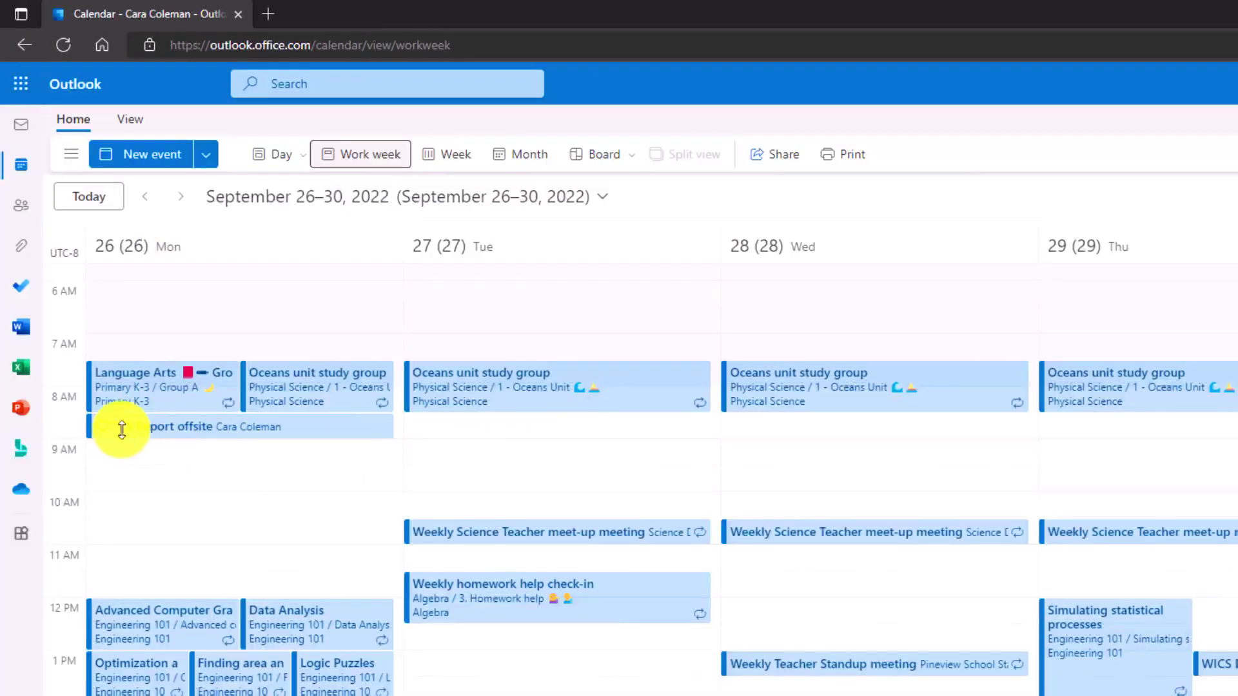